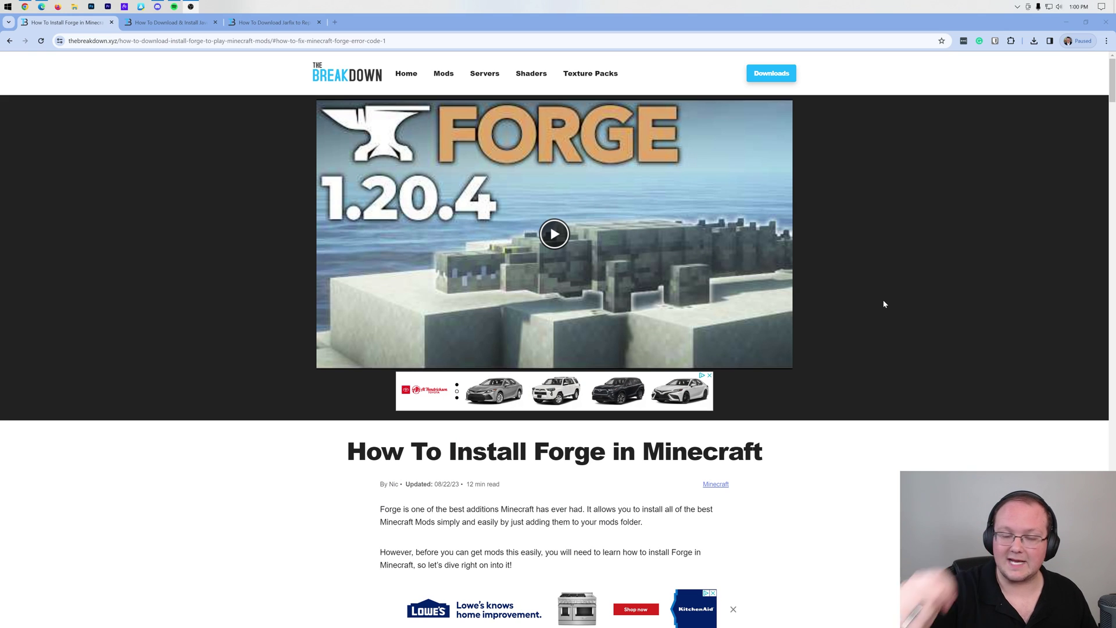
# - Review the opening of the Forge installation guide and its section on fixing Minecraft Forge Exit Code 1
pyautogui.scroll(-5, 884, 303)
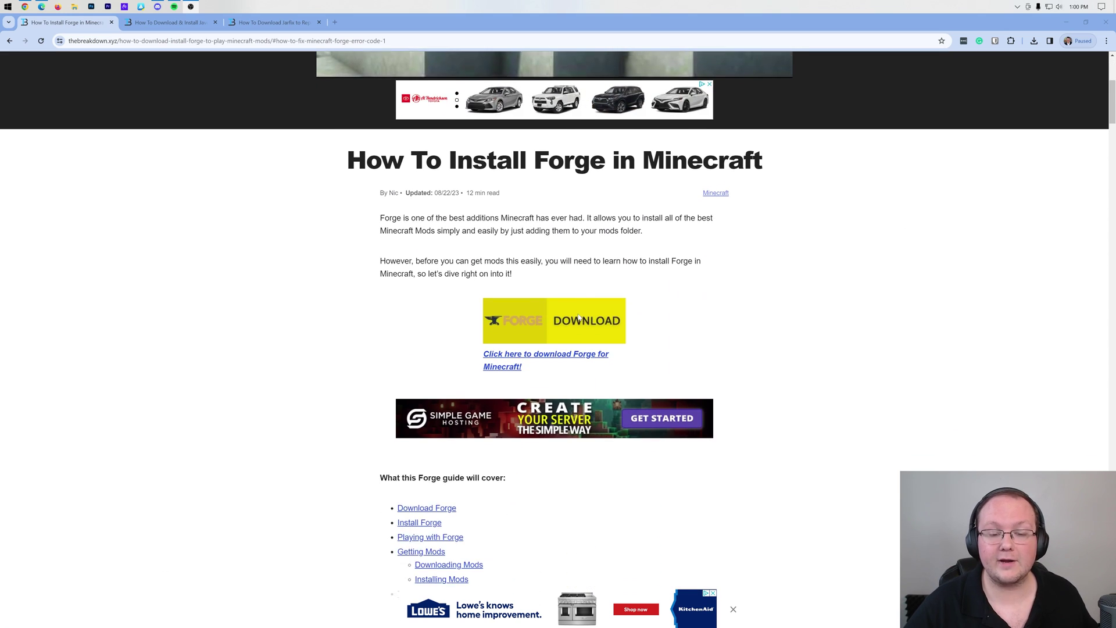
pyautogui.scroll(6, 505, 266)
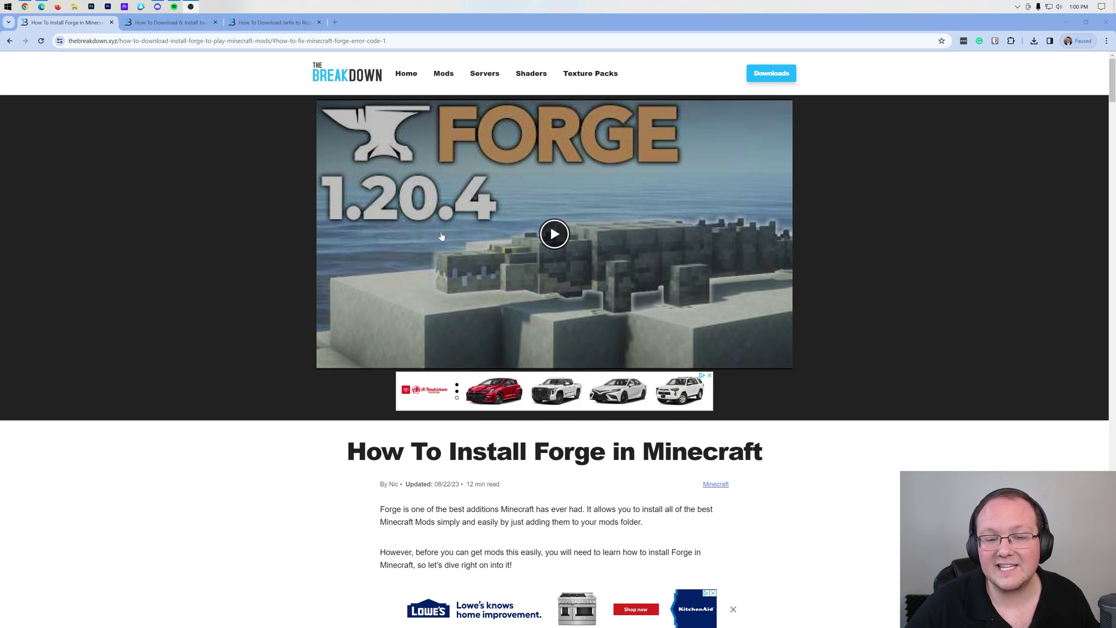
pyautogui.scroll(-3, 503, 239)
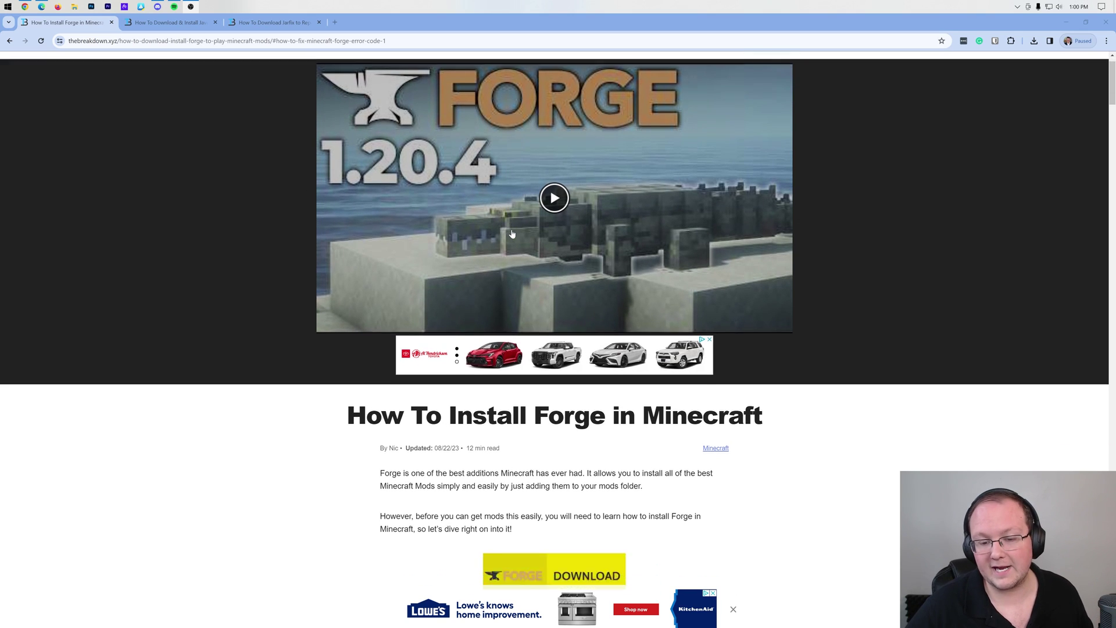
pyautogui.scroll(3, 488, 321)
pyautogui.scroll(-10, 438, 227)
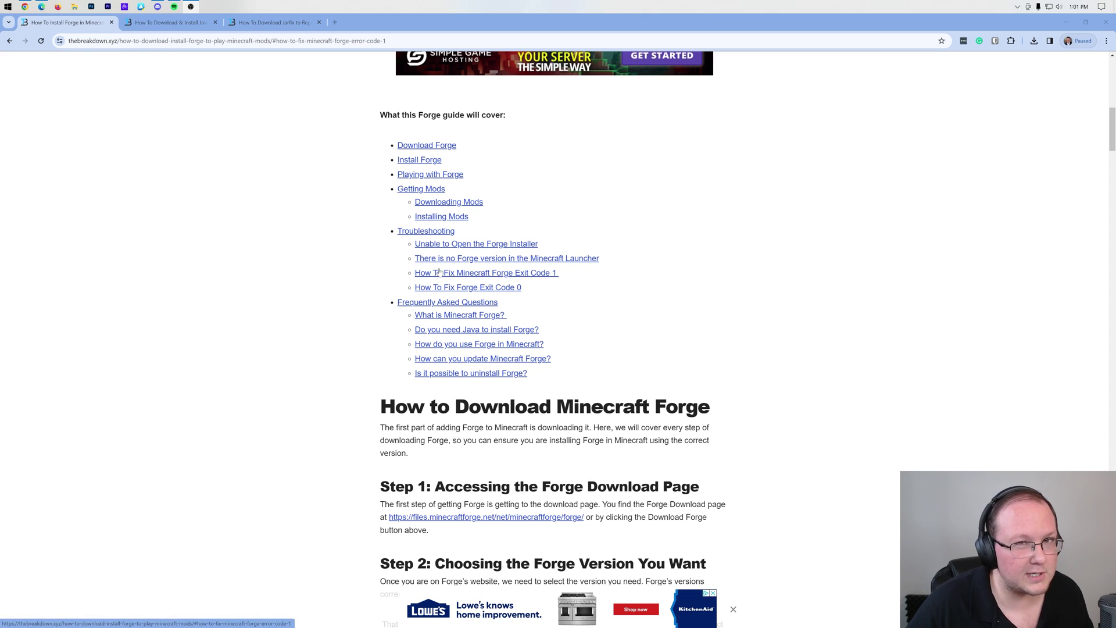
pyautogui.click(492, 278)
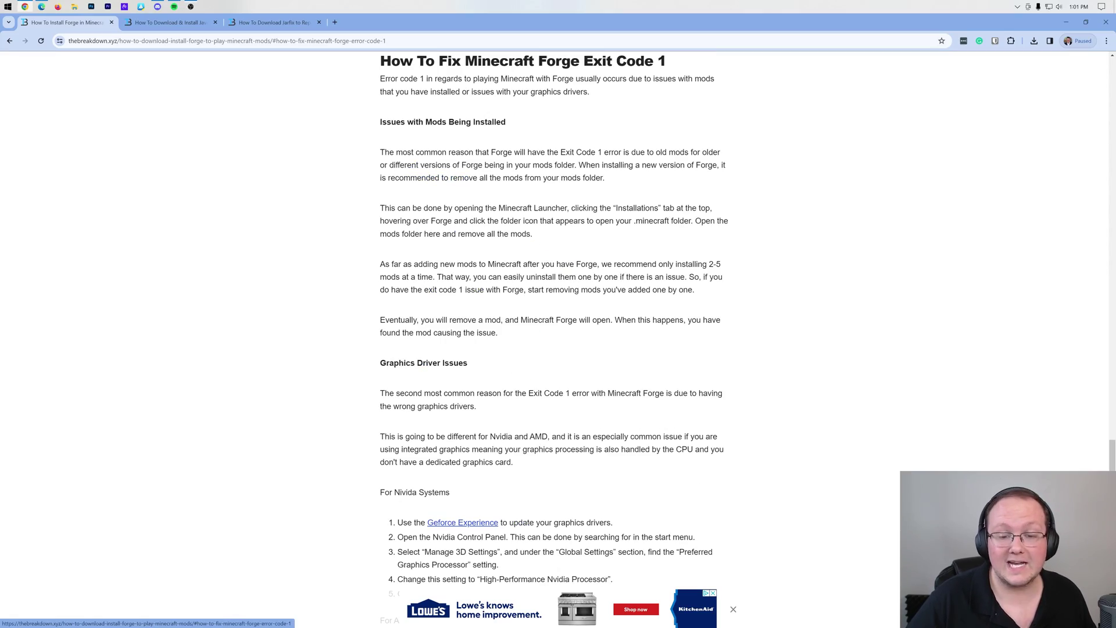
pyautogui.scroll(-5, 492, 277)
pyautogui.scroll(15, 534, 287)
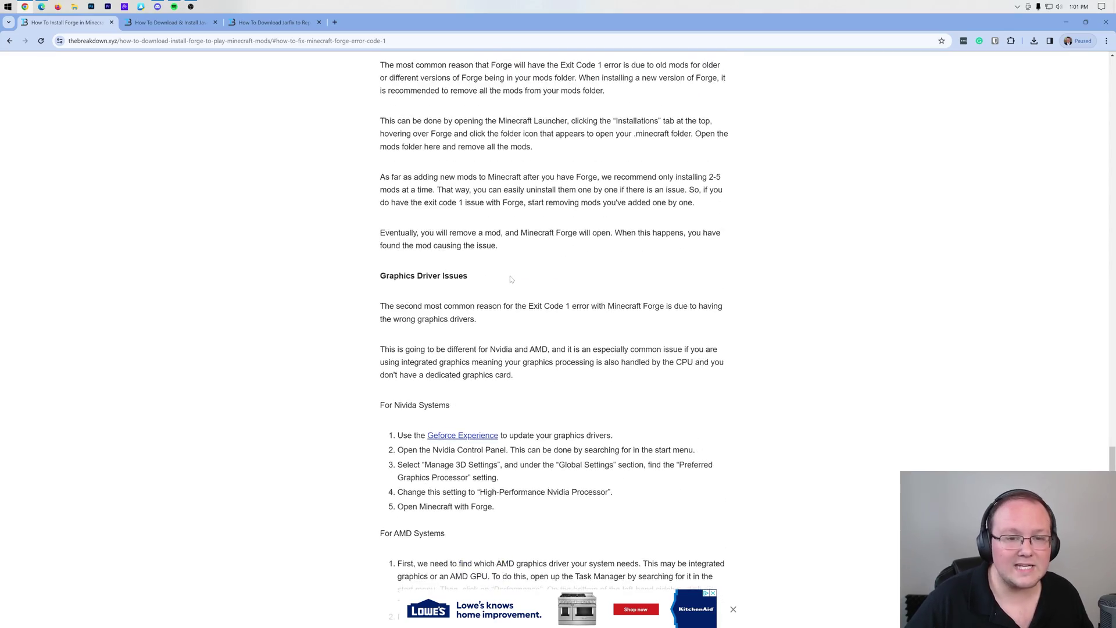
pyautogui.press('Home')
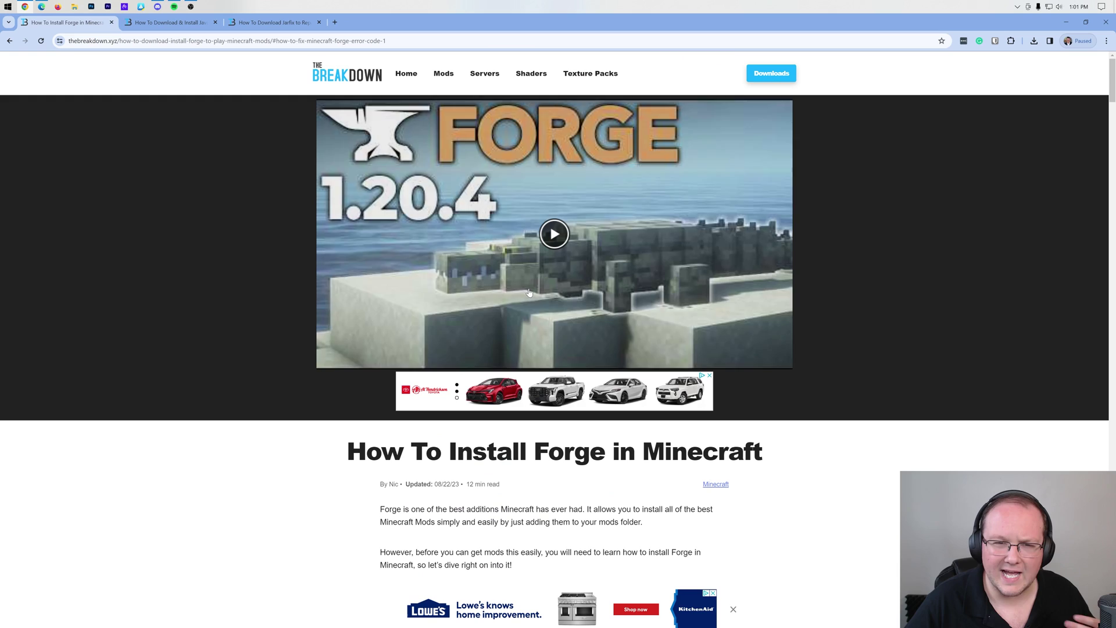
# - Examine the troubleshooting and frequently asked questions topics in the Forge guide's contents list
pyautogui.scroll(-8, 477, 277)
pyautogui.scroll(-4, 477, 277)
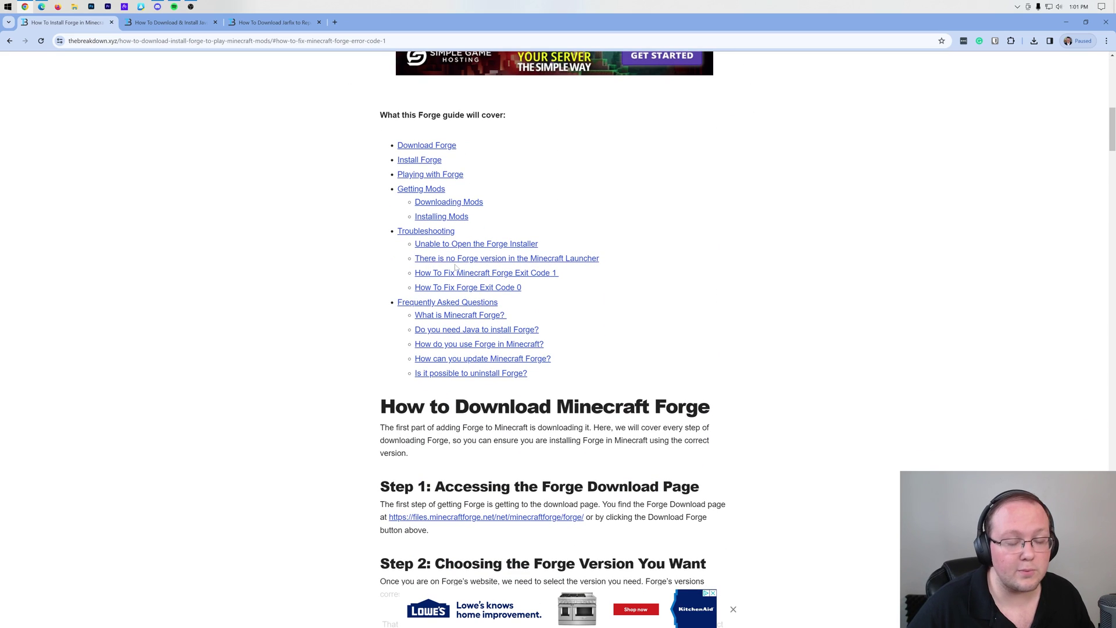
pyautogui.scroll(1, 607, 264)
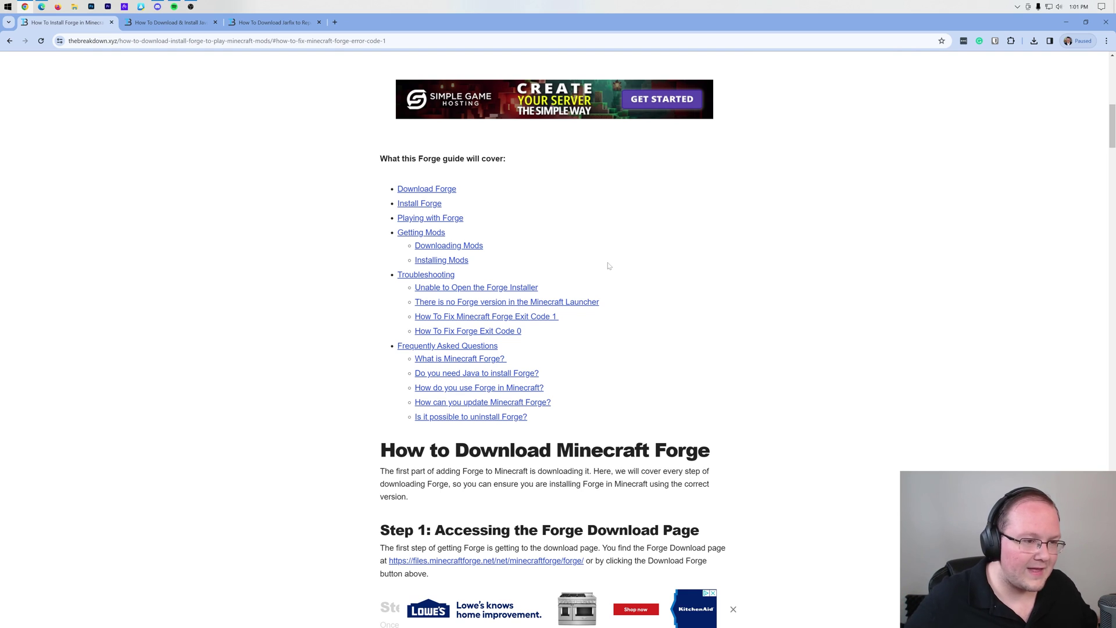
pyautogui.scroll(7, 608, 266)
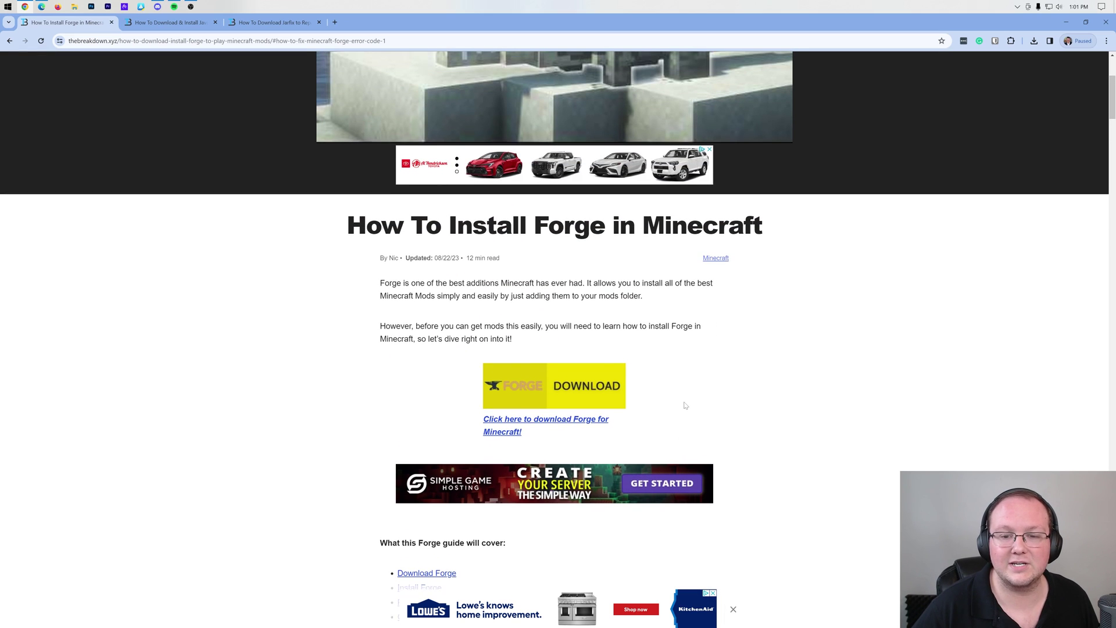
pyautogui.scroll(4, 697, 411)
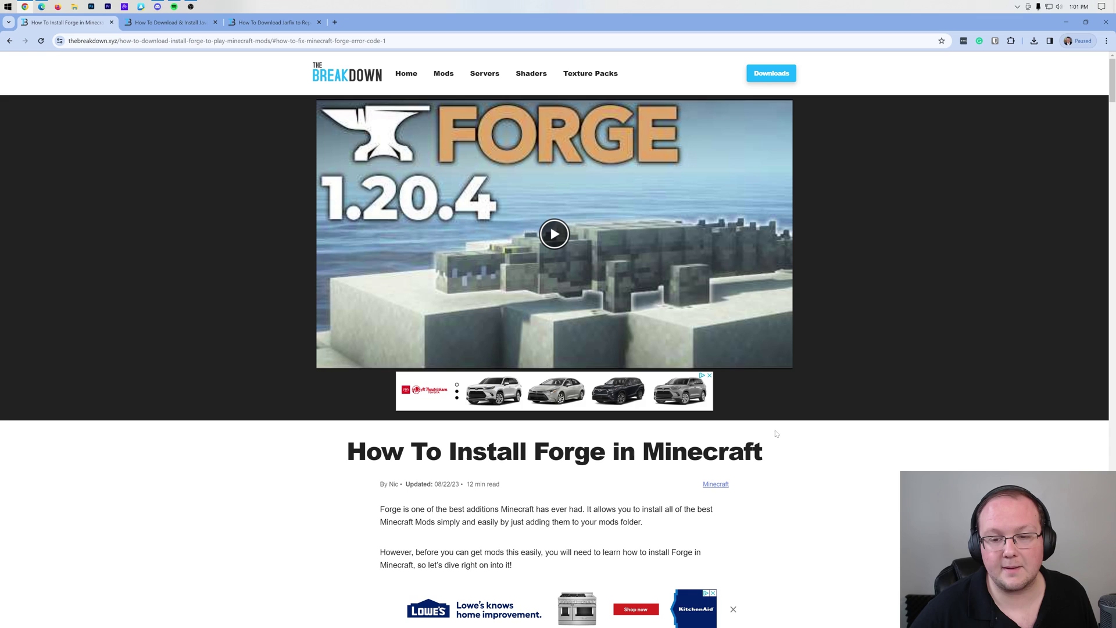
# - Download the latest Forge installer for Minecraft 1.20.4 through the guide's download link, skipping the advertisement page
pyautogui.scroll(-5, 756, 373)
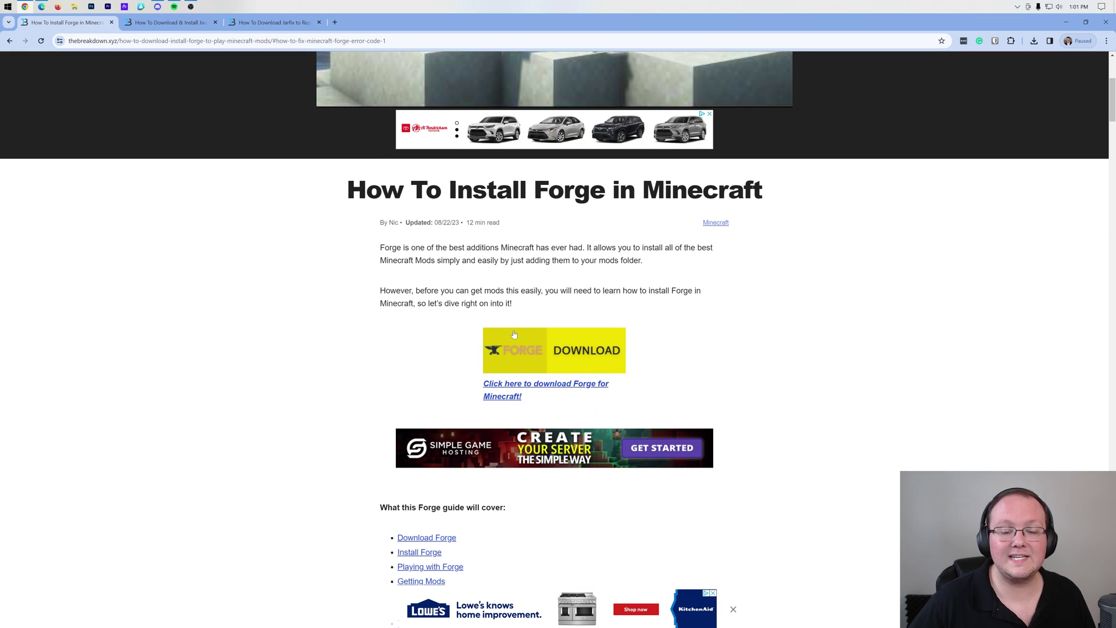
pyautogui.click(504, 344)
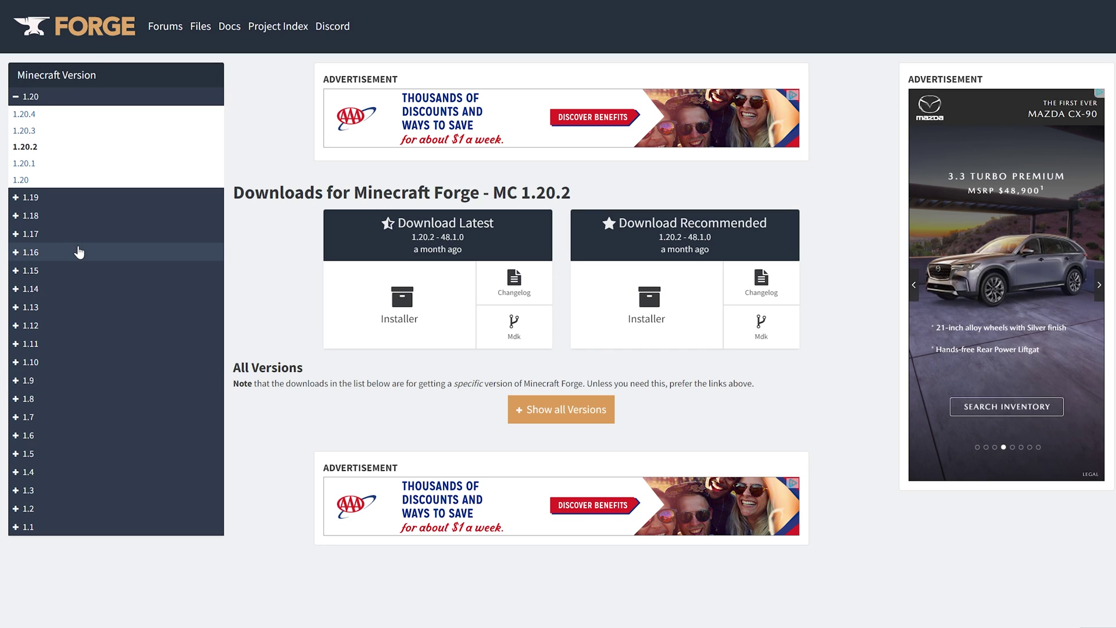
pyautogui.click(32, 118)
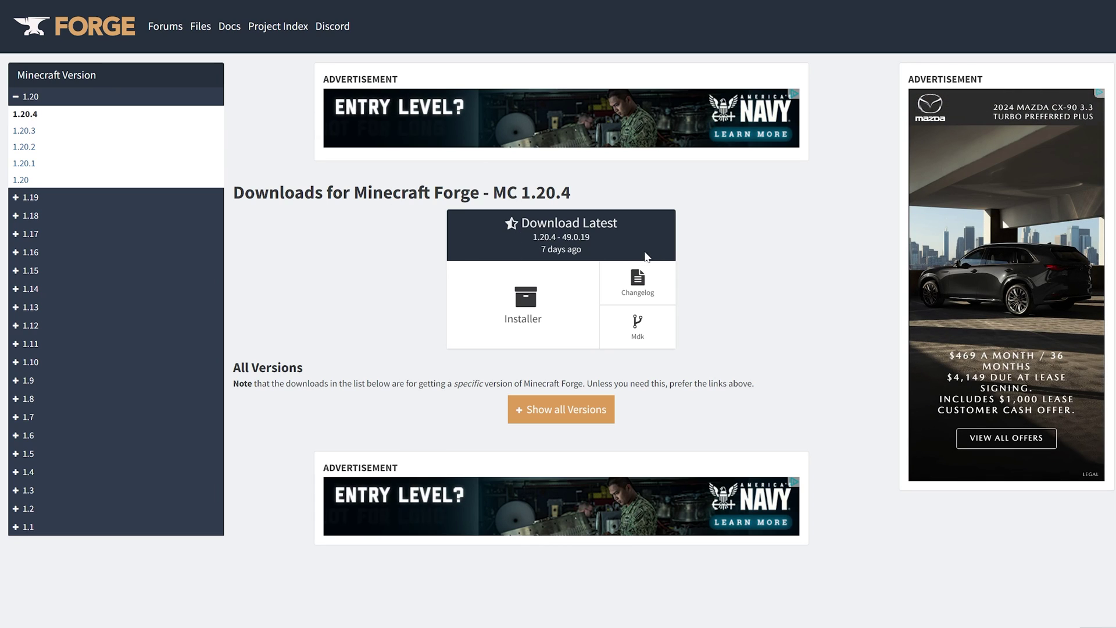
pyautogui.click(523, 303)
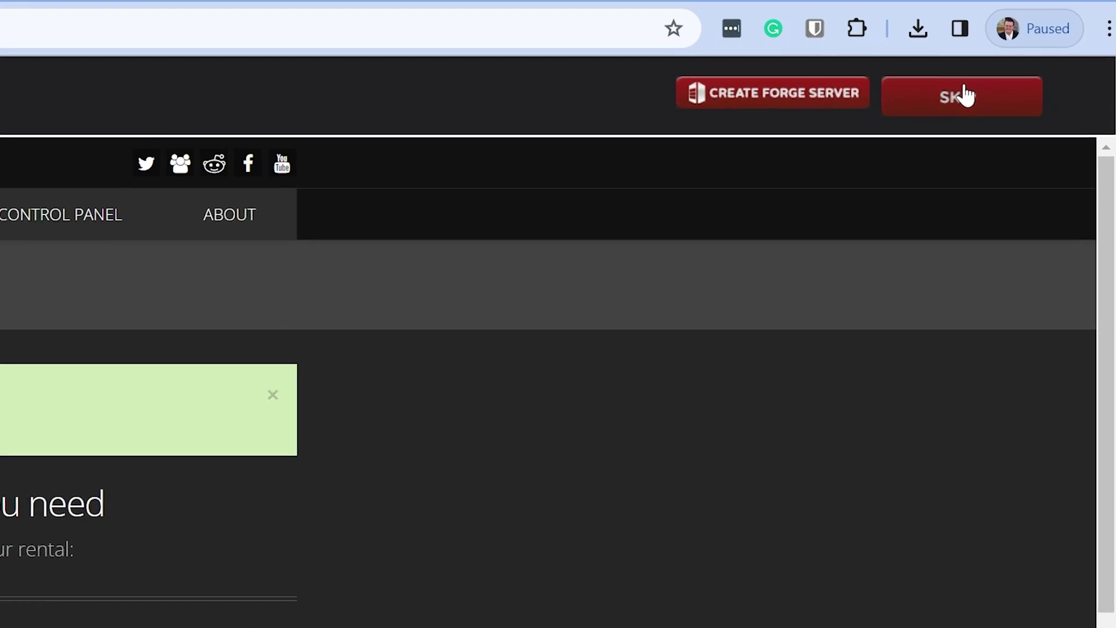
pyautogui.click(939, 112)
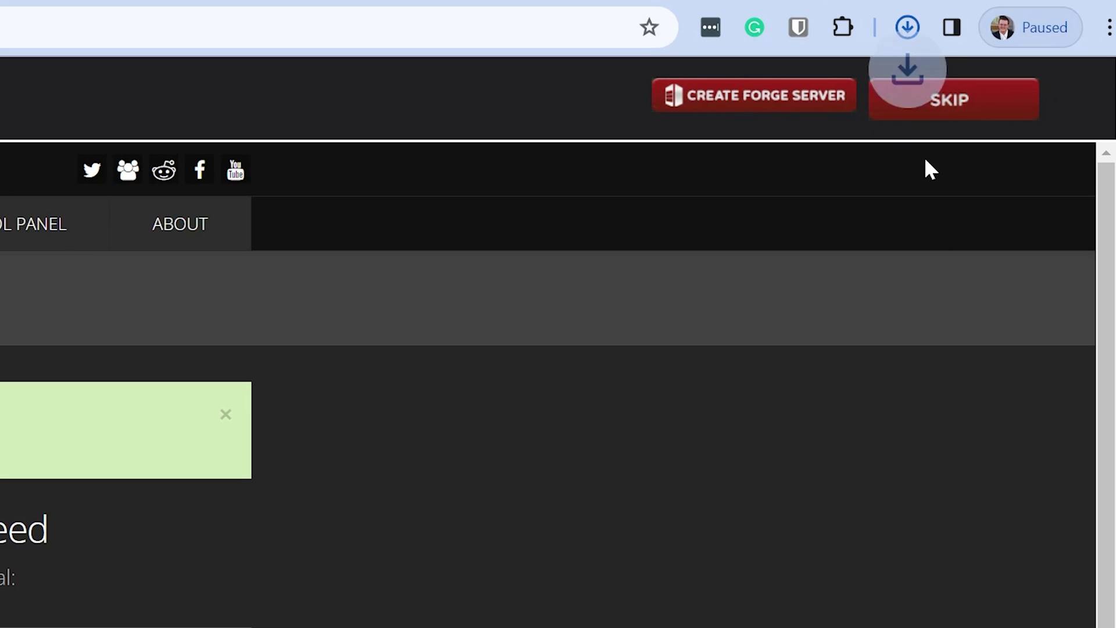
pyautogui.click(907, 28)
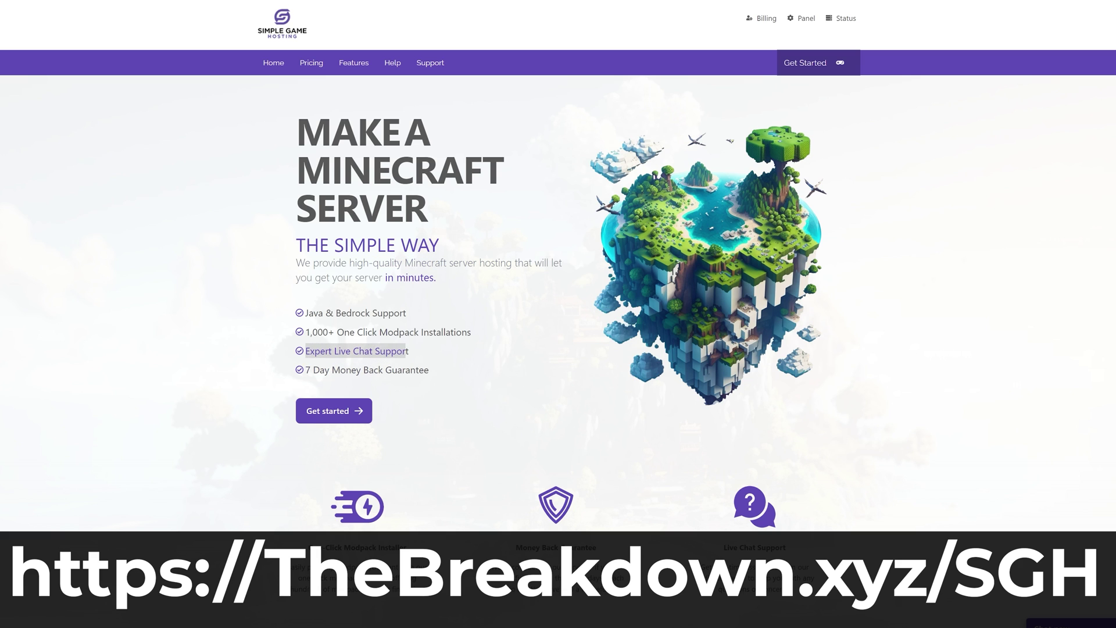
# - Look over the Simple Game Hosting site and search the server panel's CurseForge modpacks for Pixelmon
pyautogui.scroll(-4, 410, 354)
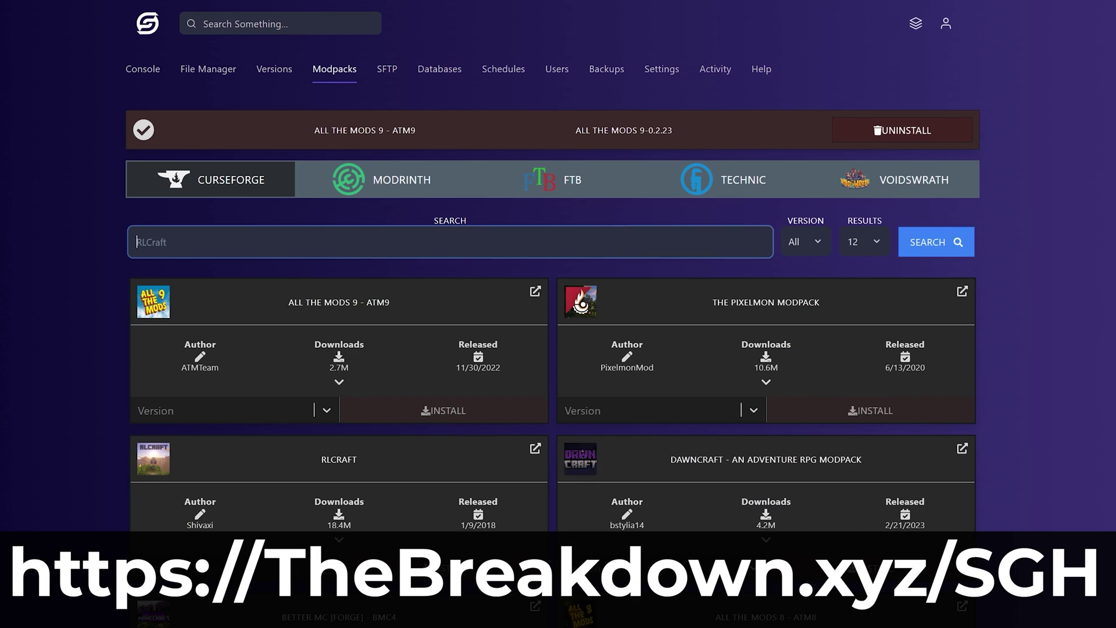
pyautogui.write('Pixelmon')
pyautogui.press('Return')
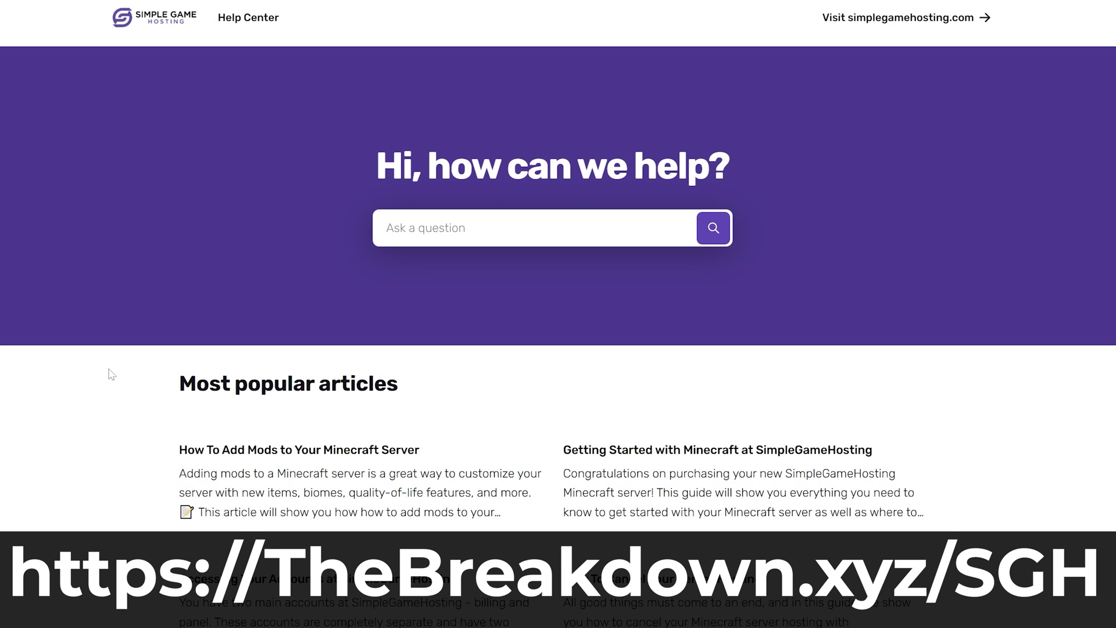
# - Open the help article "How To Add Mods to Your Minecraft Server" and read through its instructions
pyautogui.click(223, 465)
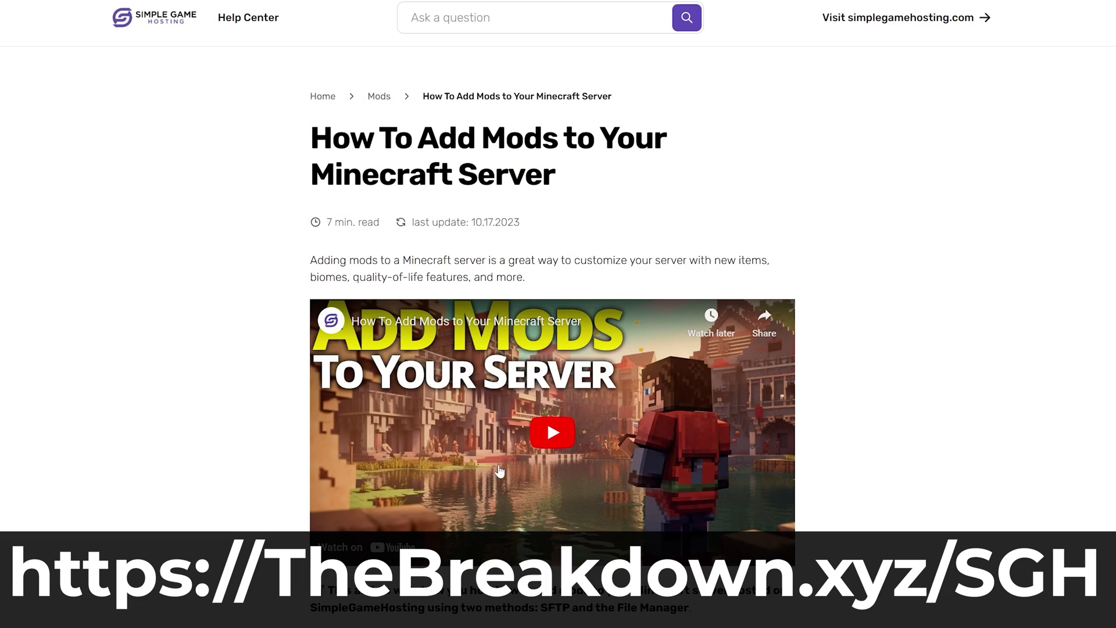
pyautogui.scroll(-20, 490, 445)
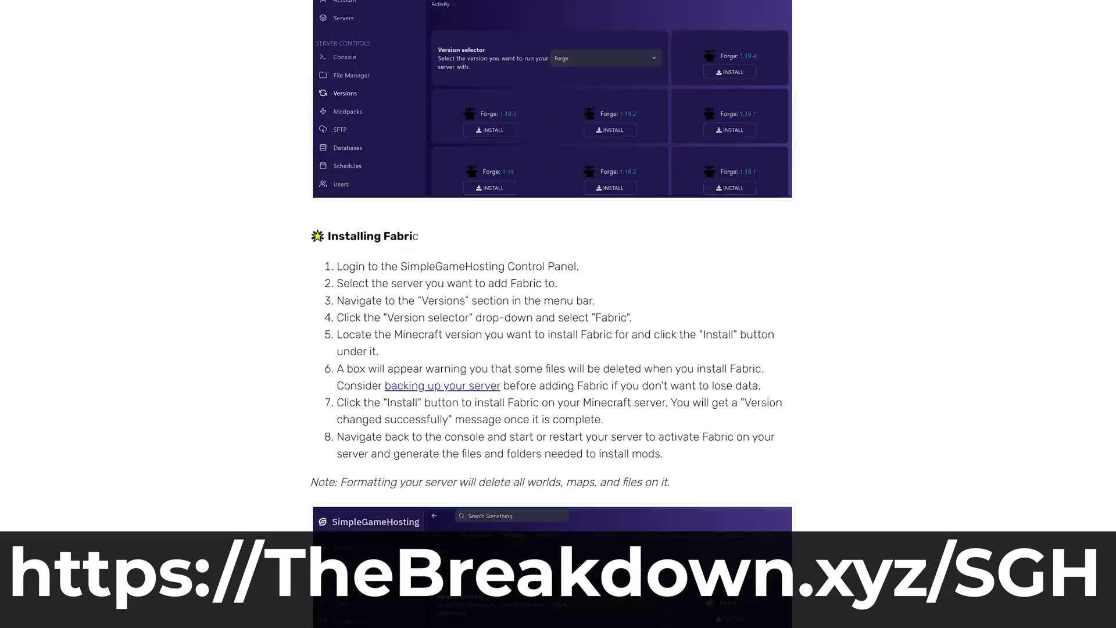
pyautogui.scroll(-20, 473, 427)
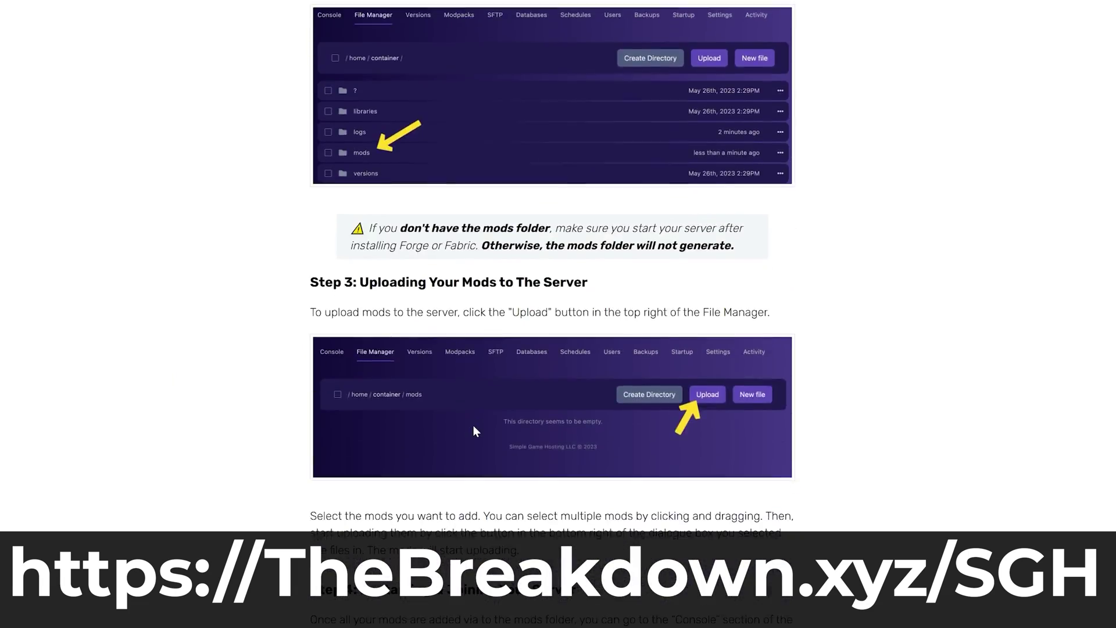
pyautogui.scroll(-8, 473, 426)
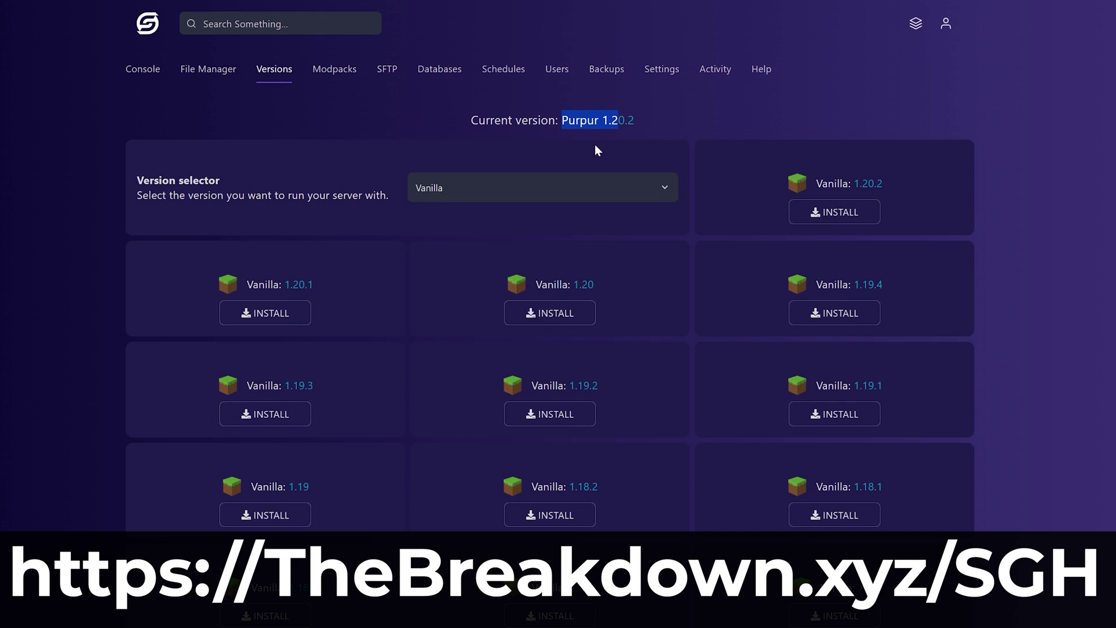
# - Set the hosting server's version selector to Forge and choose the first listed version to install
pyautogui.click(544, 187)
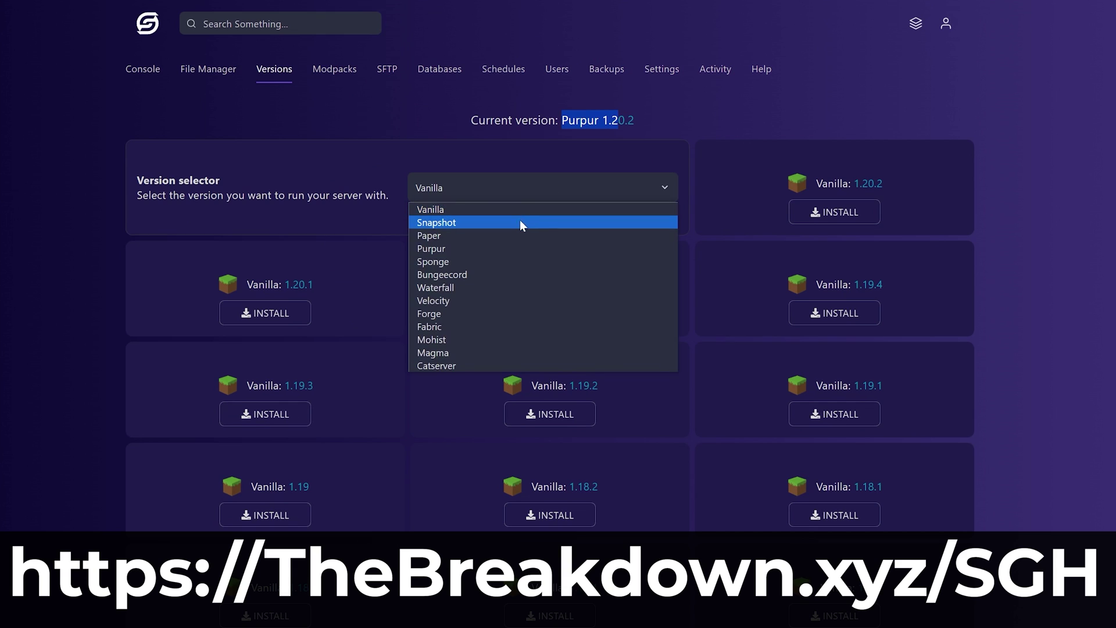
pyautogui.click(465, 314)
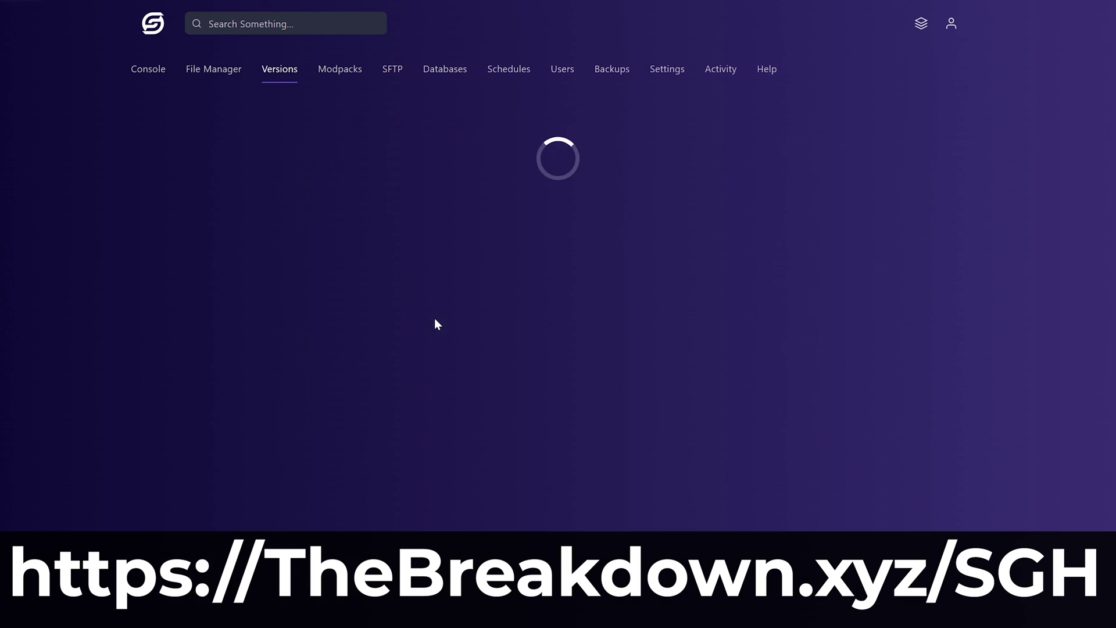
pyautogui.click(815, 220)
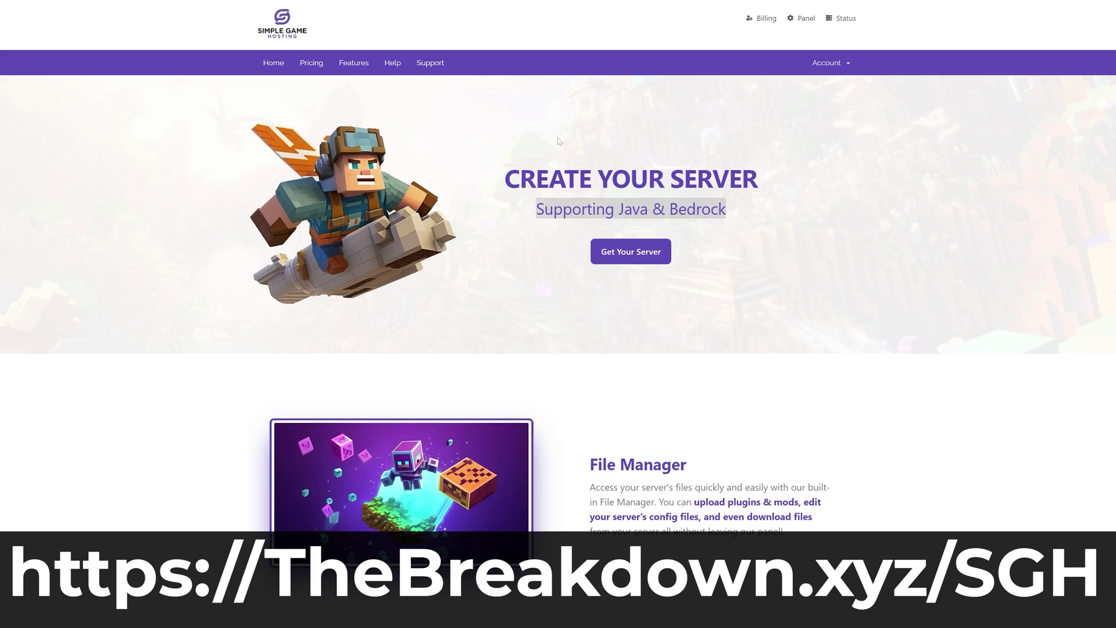
pyautogui.scroll(-10, 558, 141)
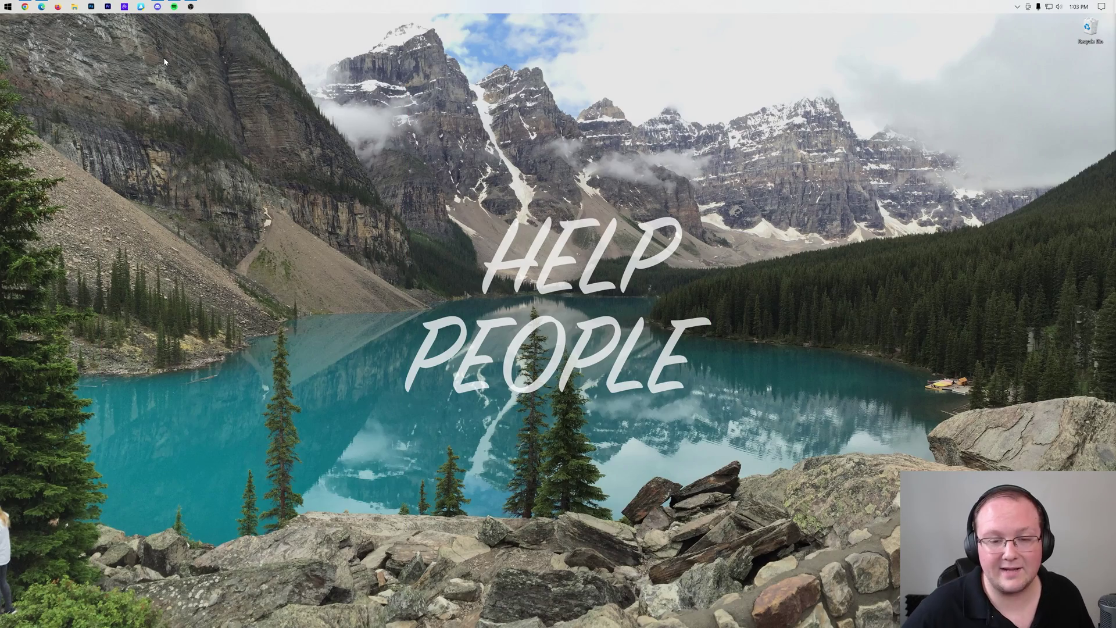
# - Bring the Forge 1.20.4 installer from the Downloads folder to the desktop and open it with Java(TM) Platform SE binary
pyautogui.click(74, 7)
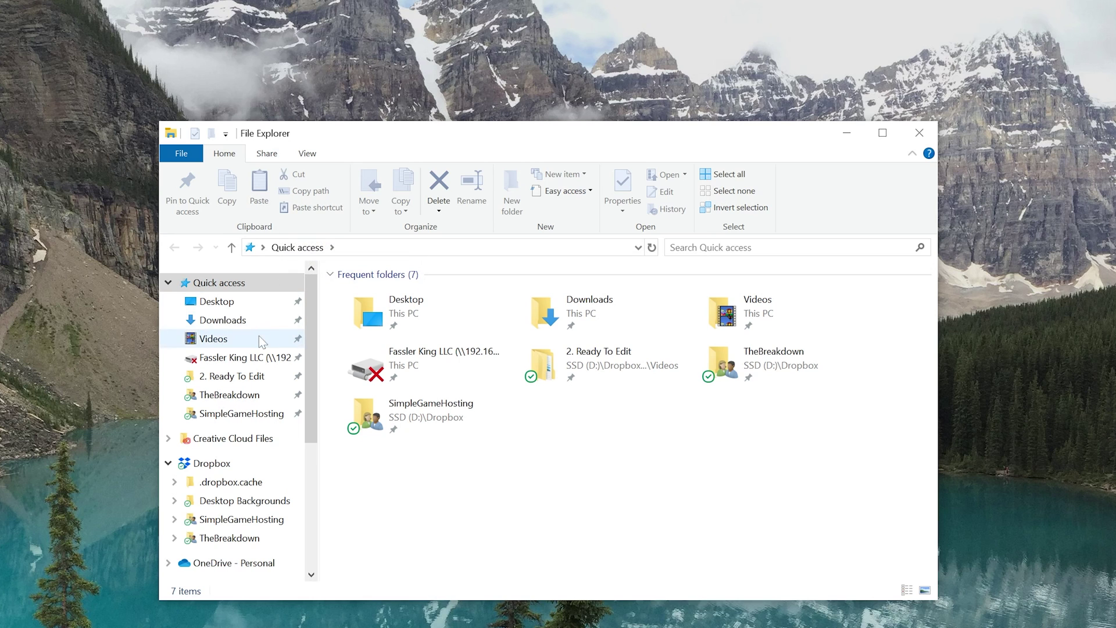
pyautogui.click(256, 321)
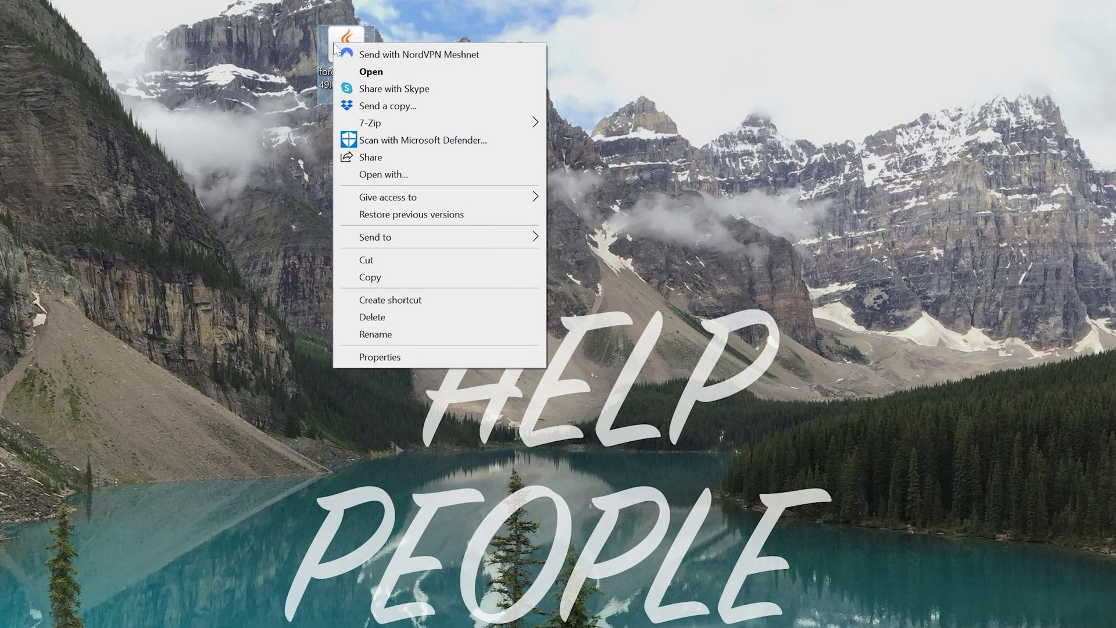
pyautogui.click(409, 174)
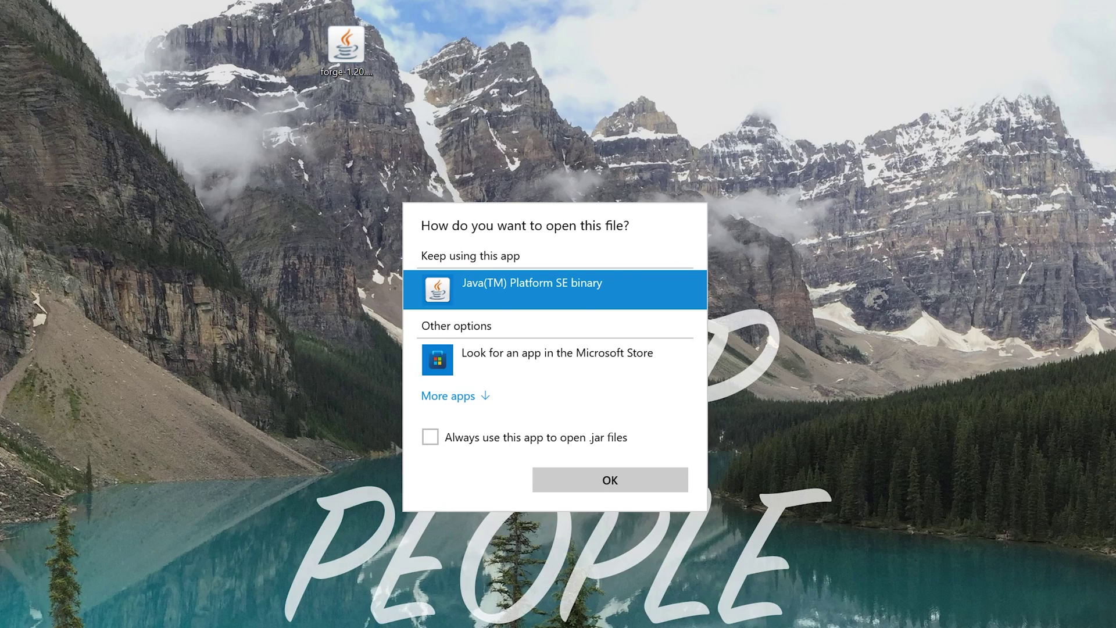
pyautogui.press('Return')
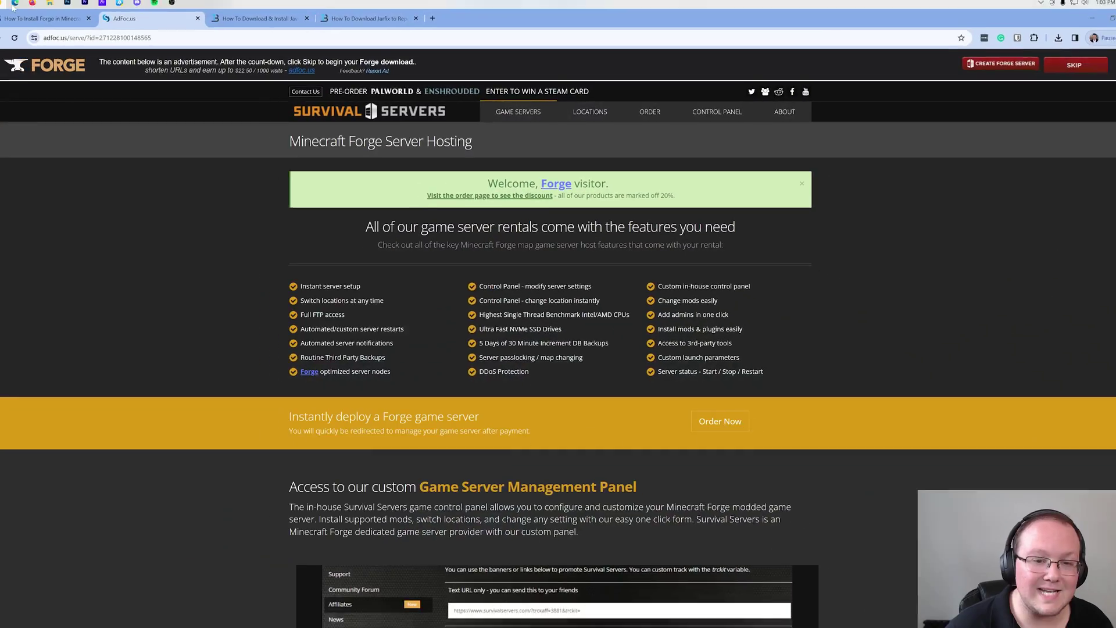
# - Switch to Chrome and review the guide on downloading and installing Java for Minecraft mods and servers
pyautogui.click(308, 22)
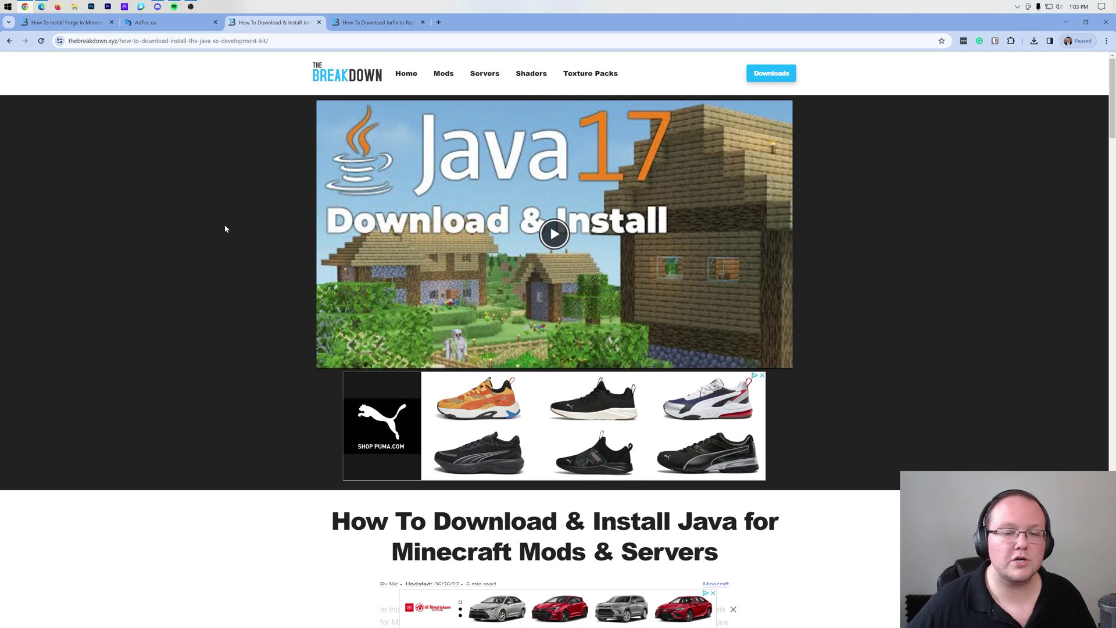
pyautogui.scroll(-3, 790, 244)
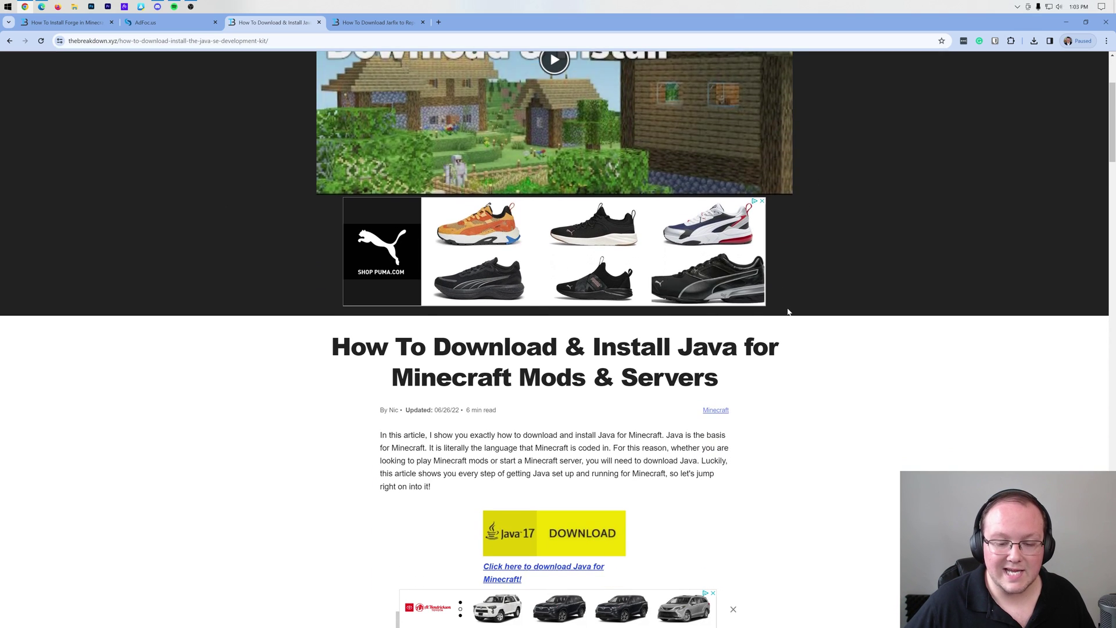
pyautogui.scroll(-3, 788, 312)
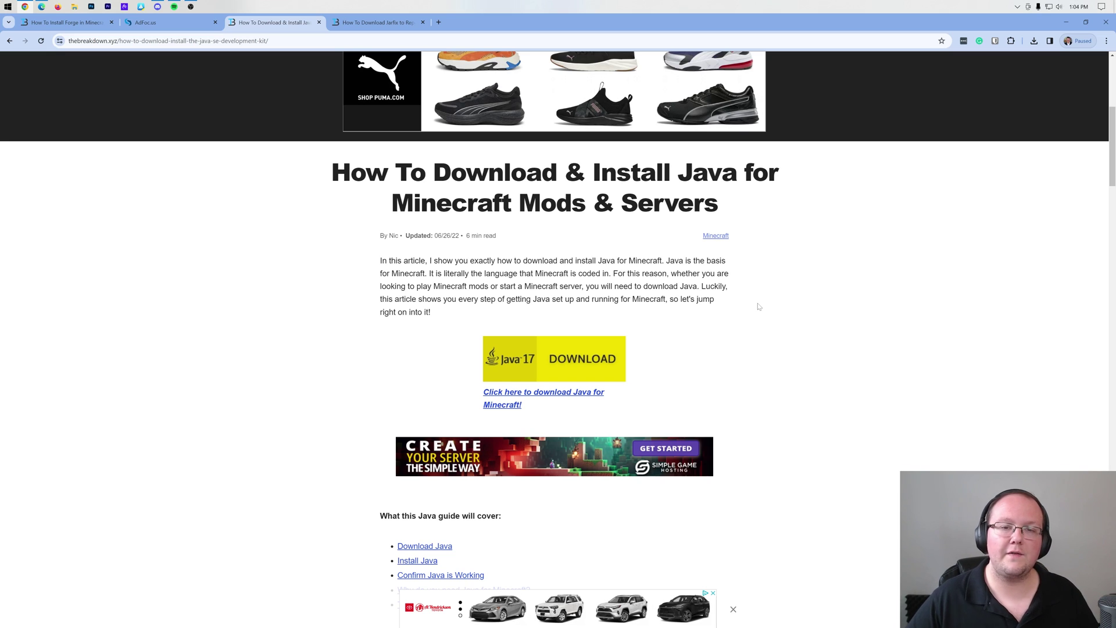
pyautogui.scroll(5, 759, 307)
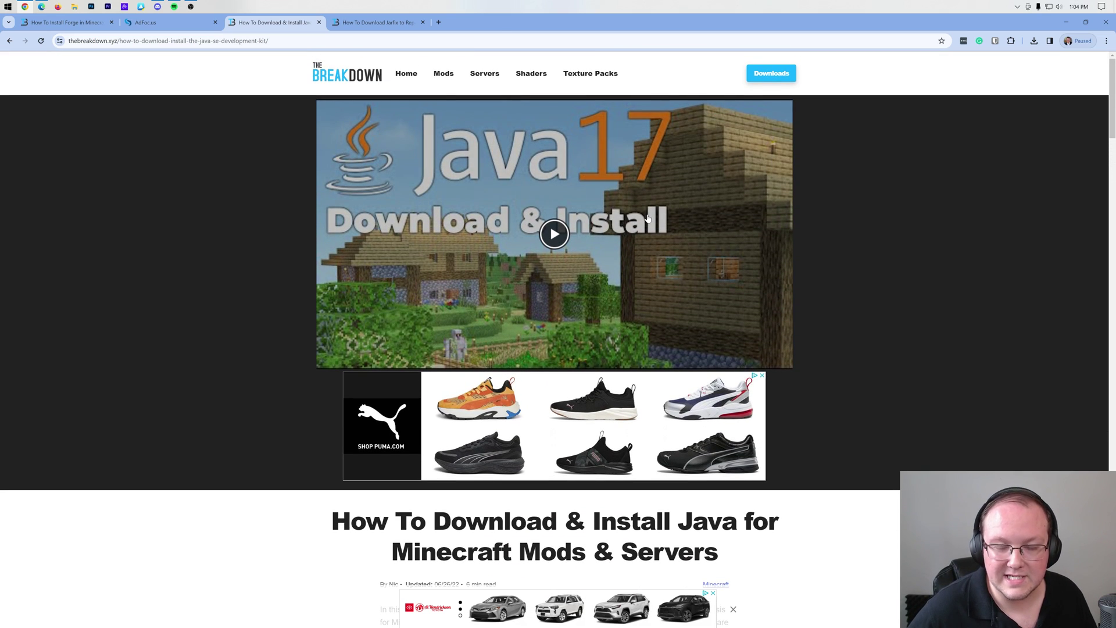
# - Open the guide on downloading Jarfix to repair .jar files, compare it with the Java installation guide, and return to it
pyautogui.click(378, 24)
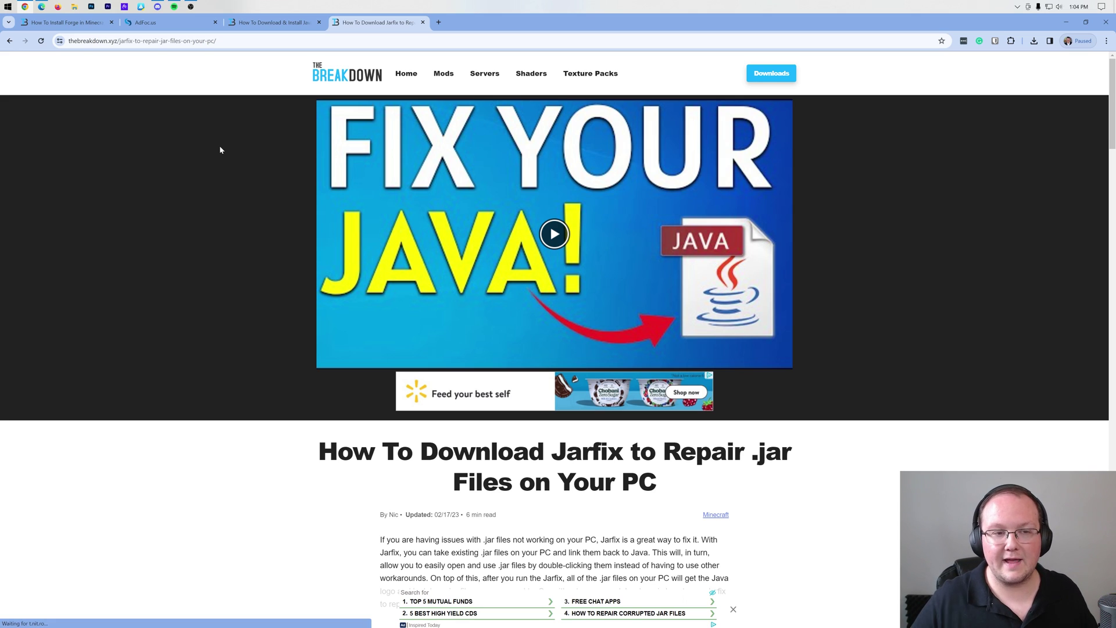
pyautogui.click(270, 24)
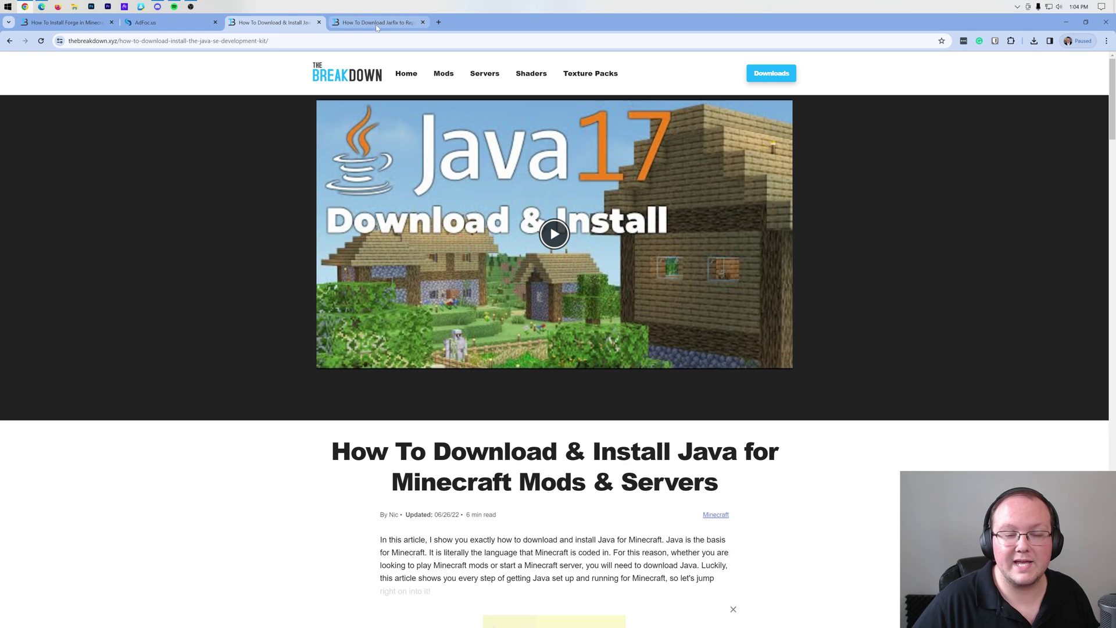
pyautogui.click(377, 24)
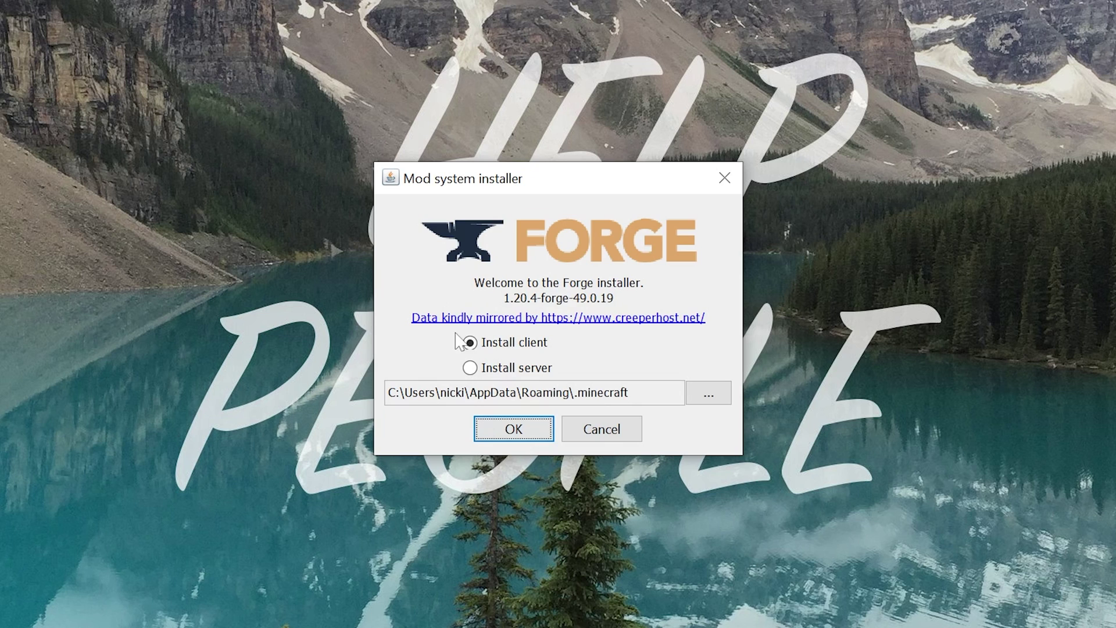
# - Install the Forge 1.20.4 client into the default .minecraft folder
pyautogui.click(511, 428)
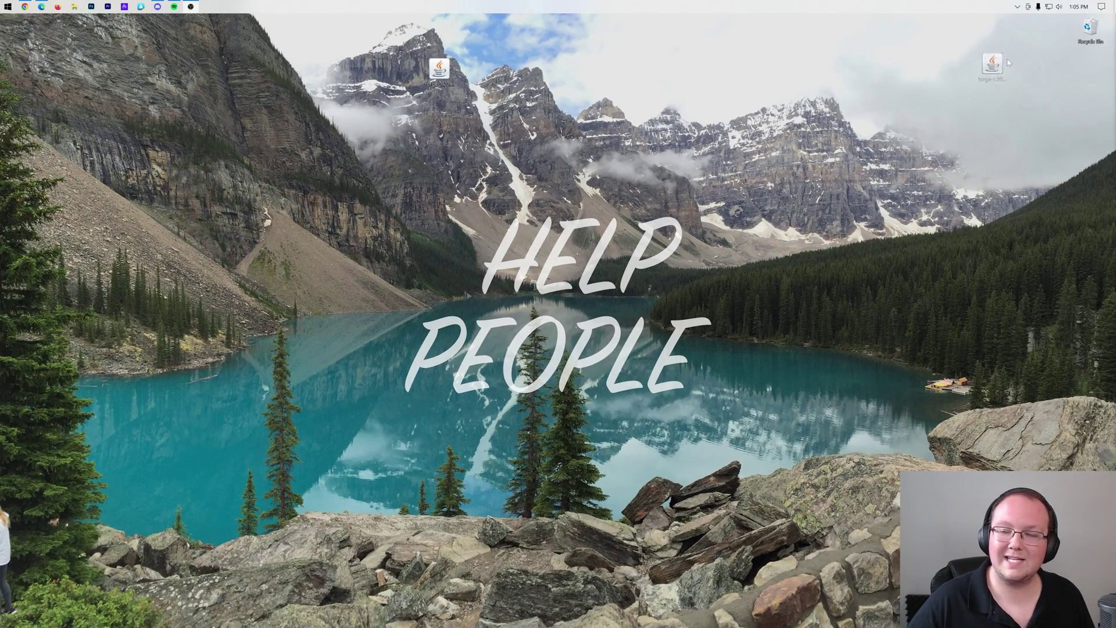
# - Open the Minecraft Launcher and select the forge installation with version 1.20.4-forge-49.0.19 for Java Edition
pyautogui.press('super')
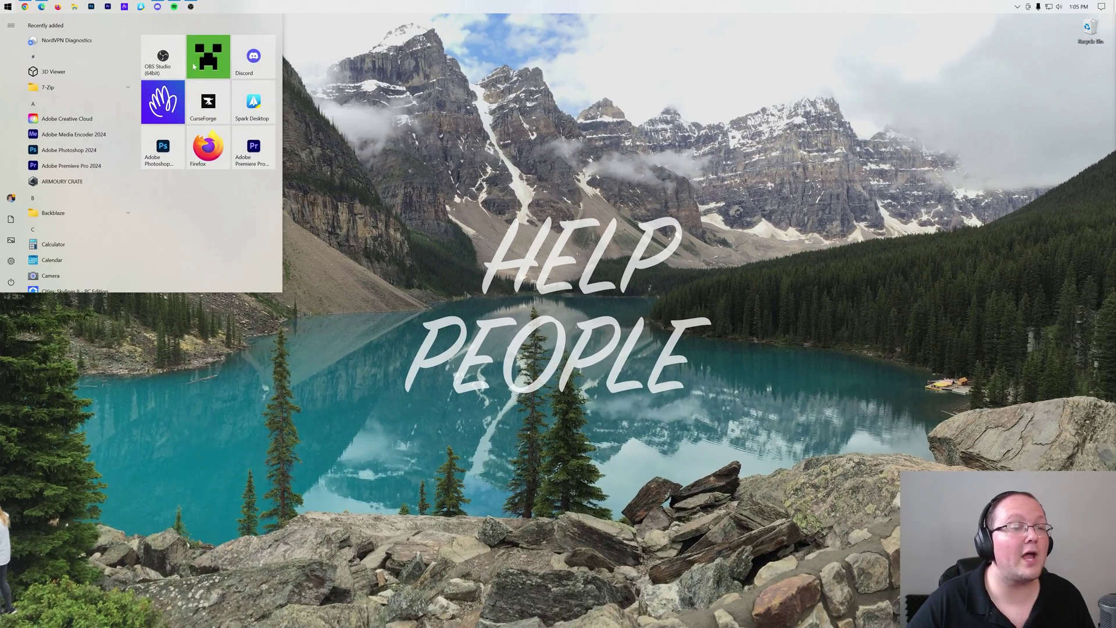
pyautogui.click(194, 66)
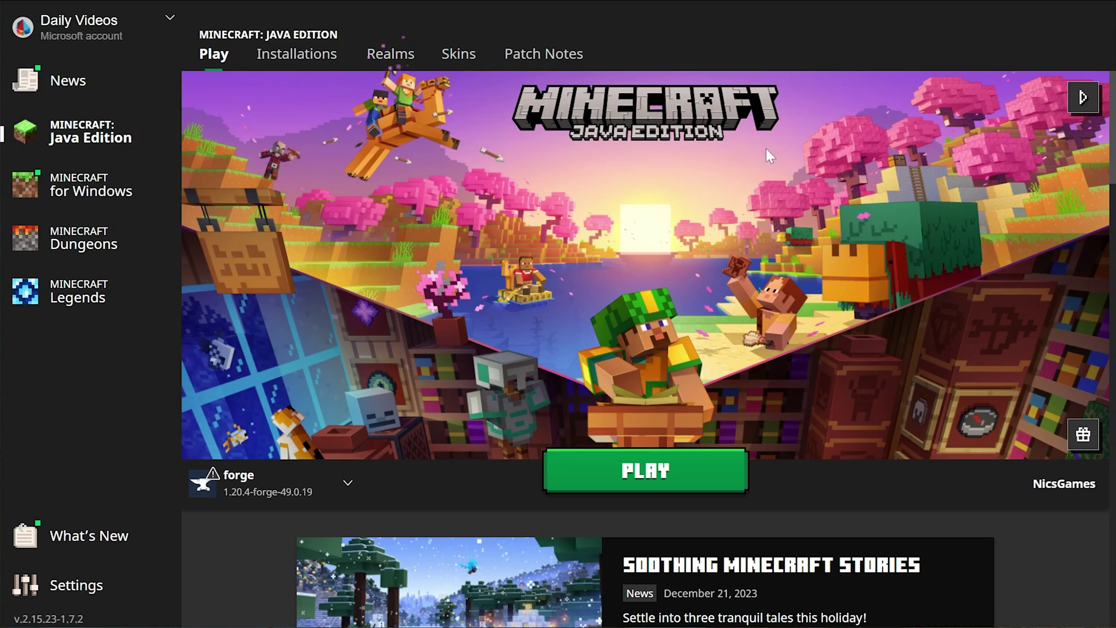
pyautogui.click(292, 470)
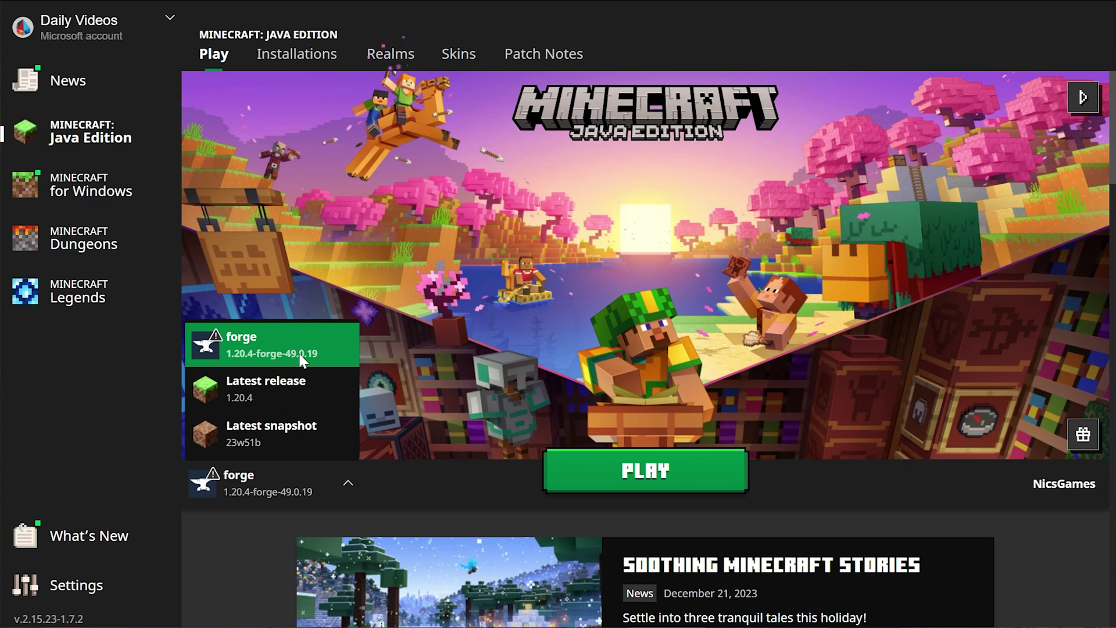
pyautogui.click(241, 358)
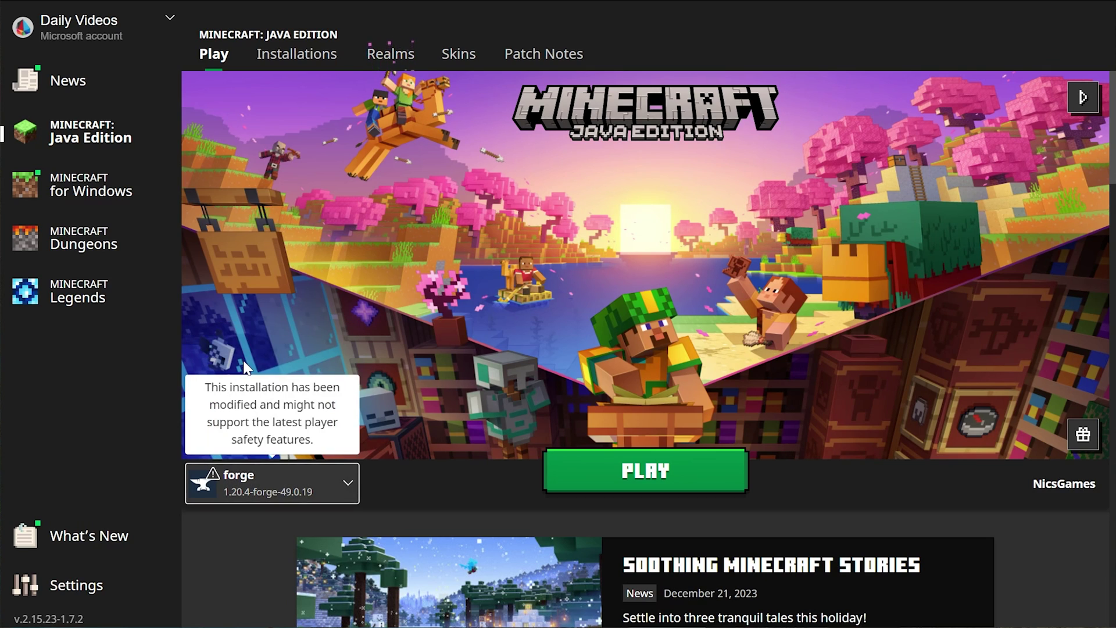
# - Check that Modded versions are shown in the installations list, and start launching the forge installation but cancel at the warning
pyautogui.click(306, 60)
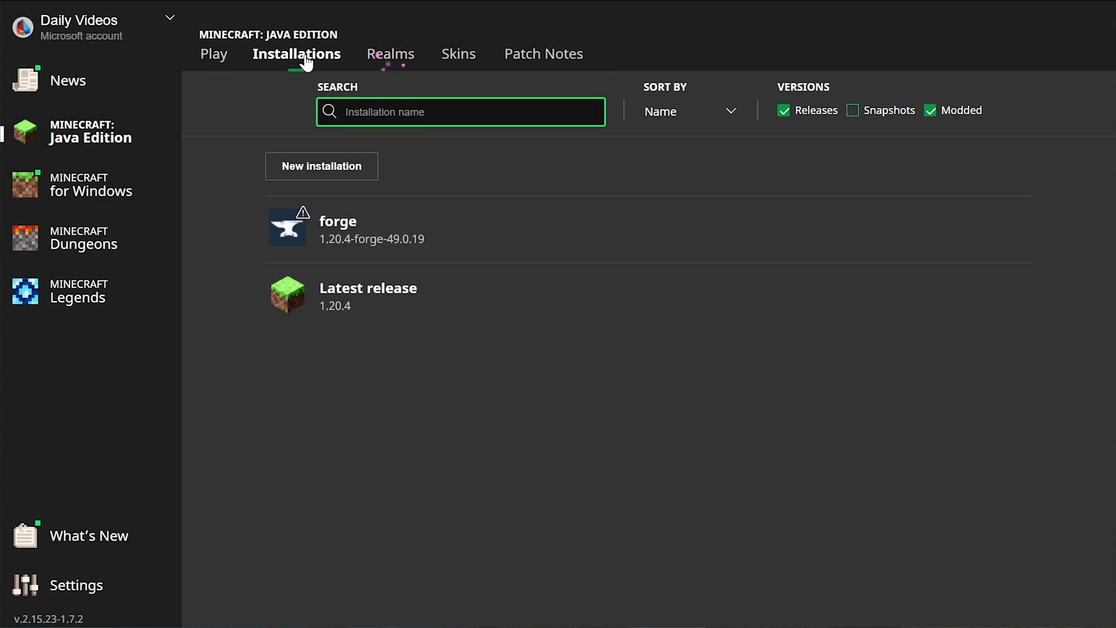
pyautogui.click(928, 111)
pyautogui.click(925, 108)
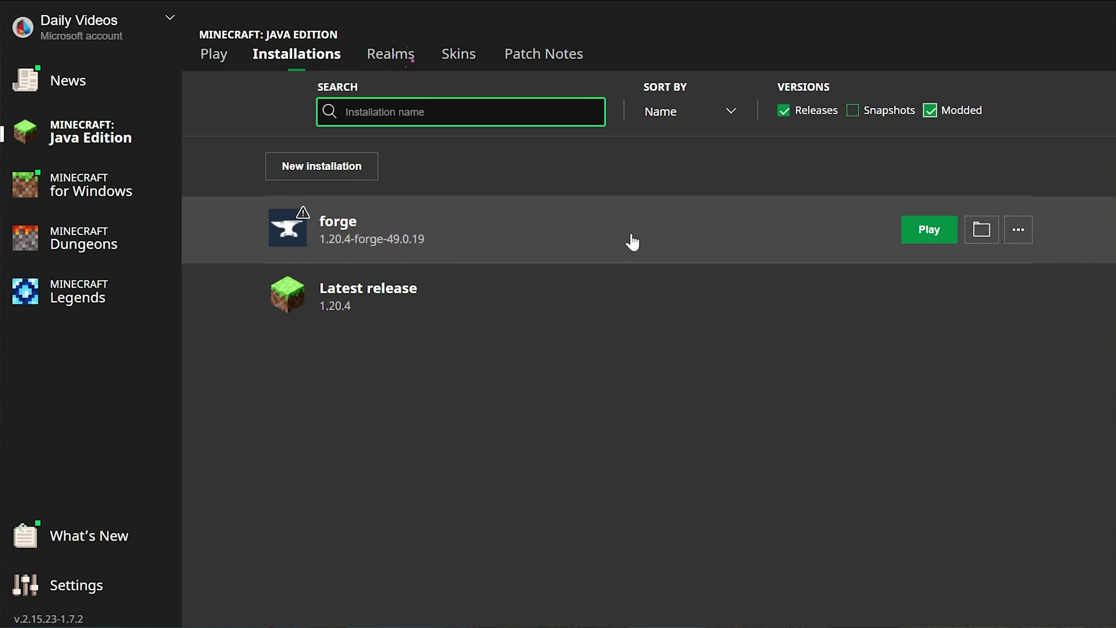
pyautogui.click(924, 230)
pyautogui.click(657, 401)
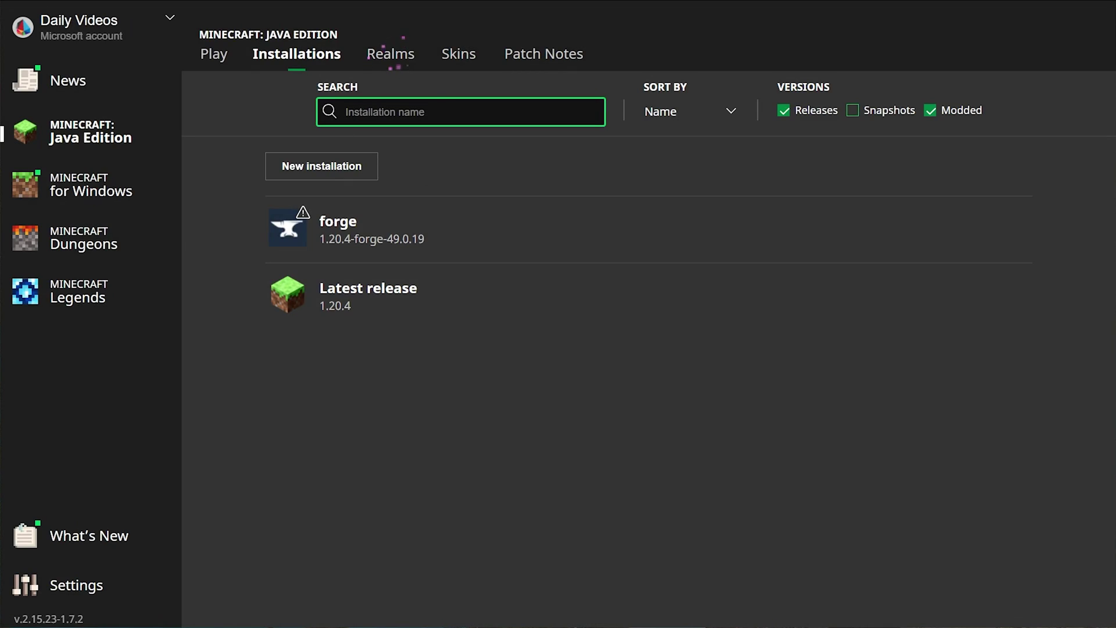
# - Create a new installation named SimpleGameHosting.com that uses version release 1.20.4-forge-49.0.19
pyautogui.click(352, 175)
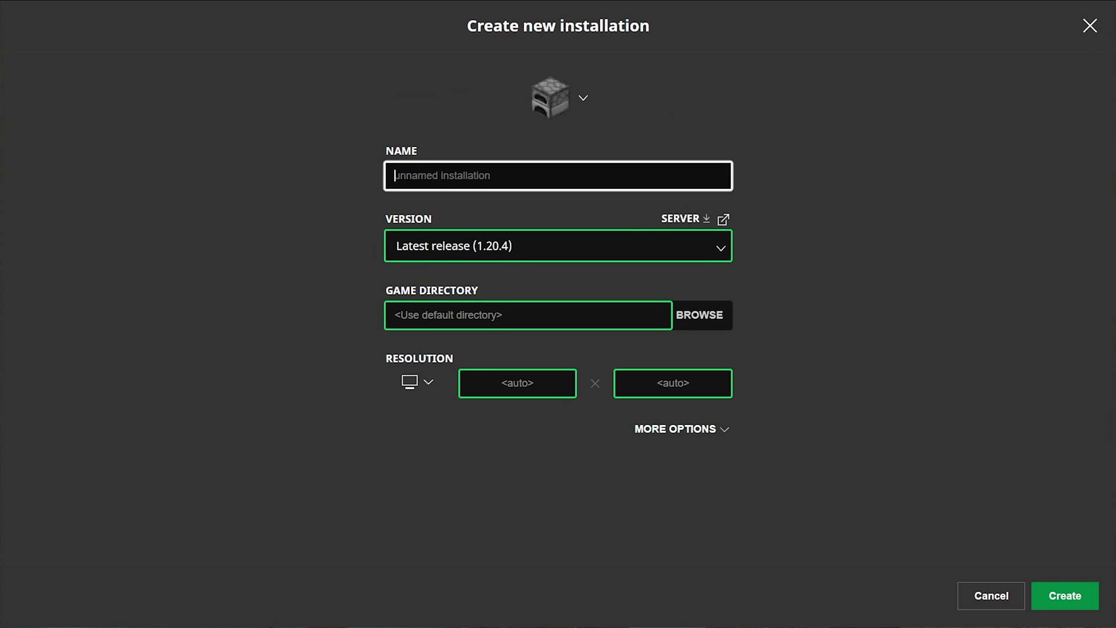
pyautogui.write('SimpleGameHosting.com')
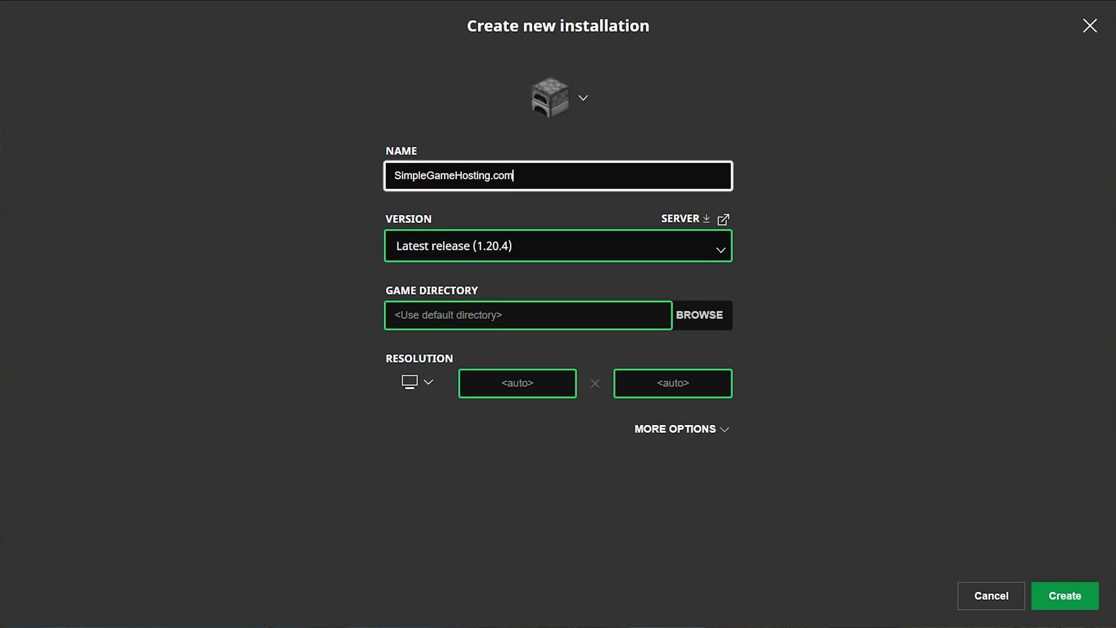
pyautogui.click(557, 245)
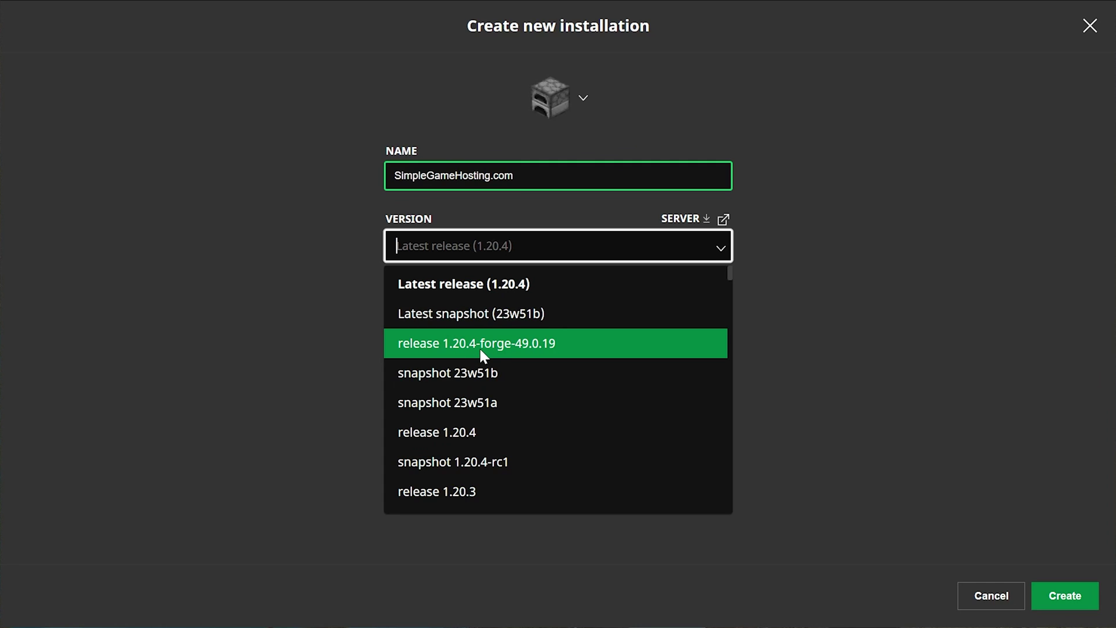
pyautogui.scroll(-20, 485, 343)
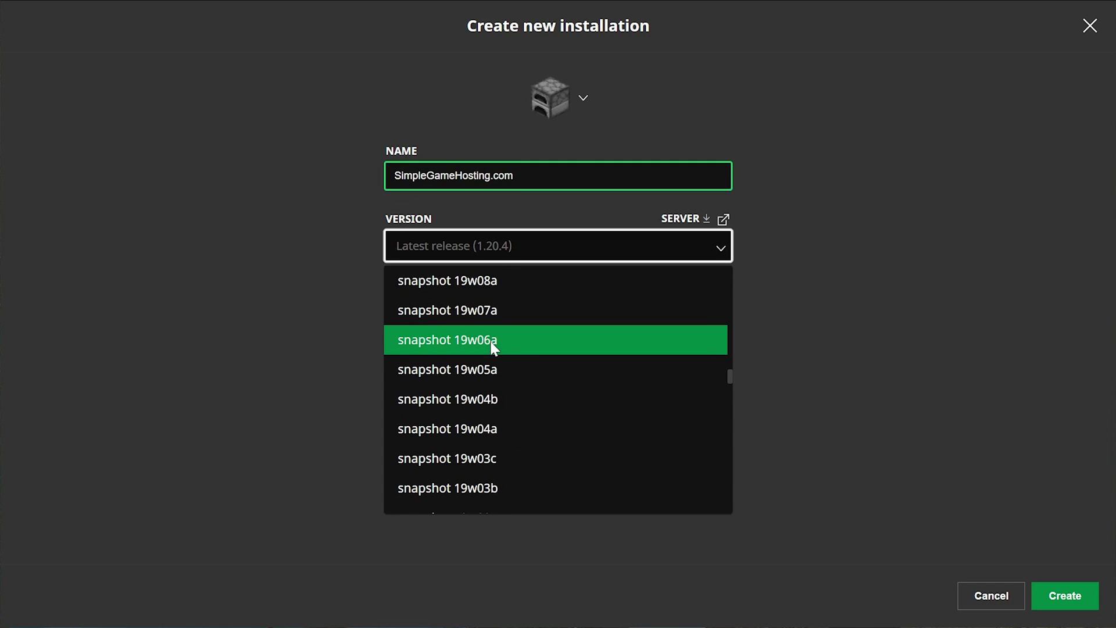
pyautogui.scroll(-3, 492, 344)
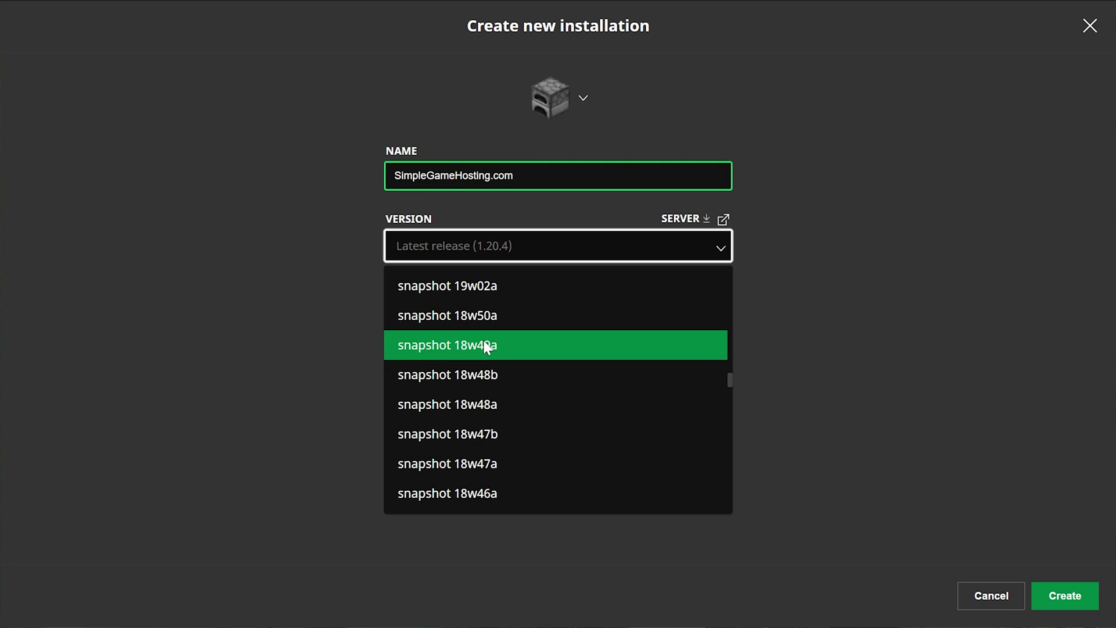
pyautogui.write('forge')
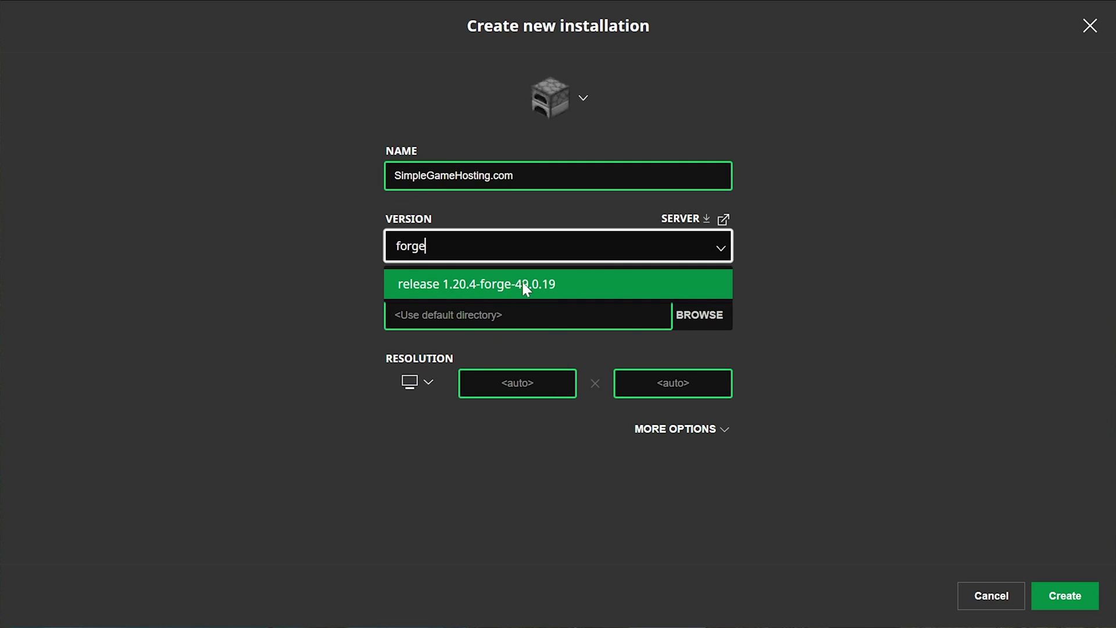
pyautogui.click(525, 287)
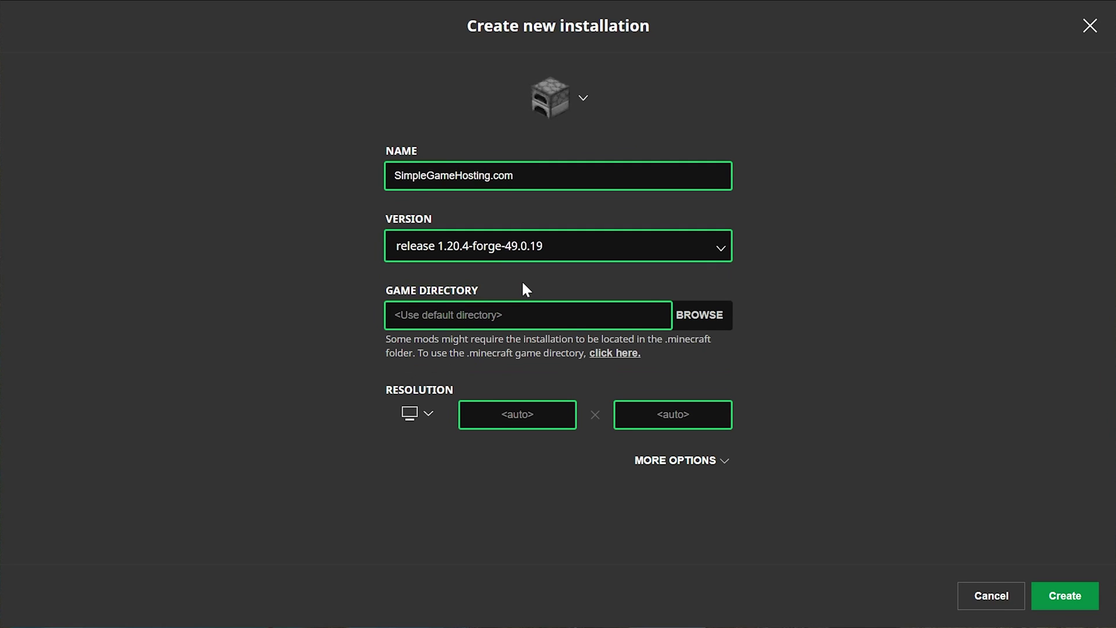
pyautogui.click(422, 410)
pyautogui.click(418, 385)
pyautogui.click(1085, 601)
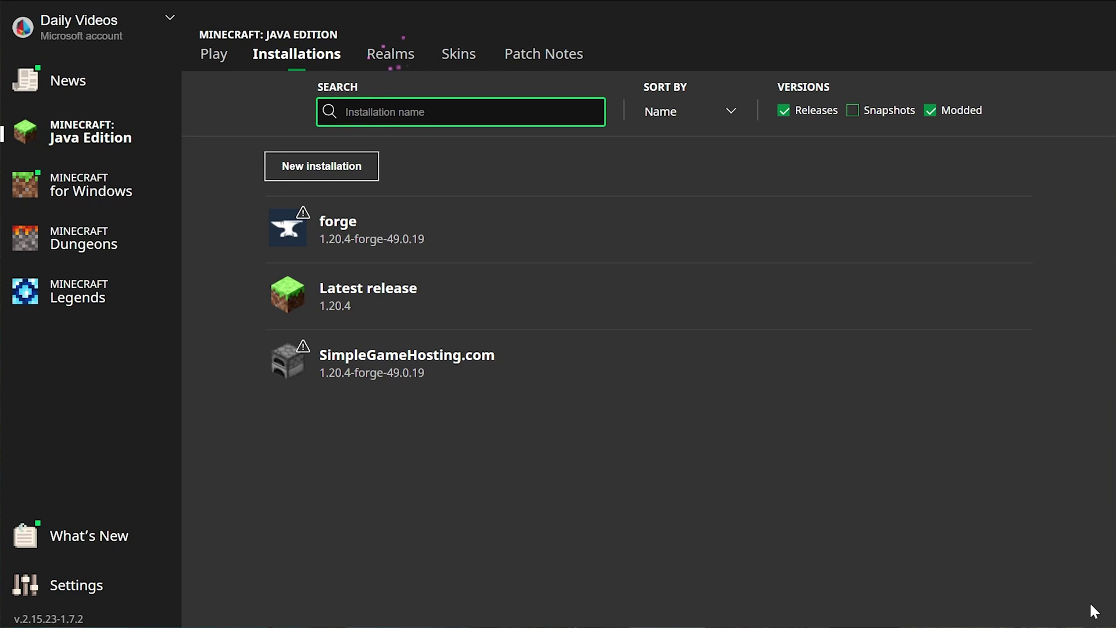
# - Launch the SimpleGameHosting.com installation, accepting the warning about modified installations
pyautogui.moveTo(308, 376)
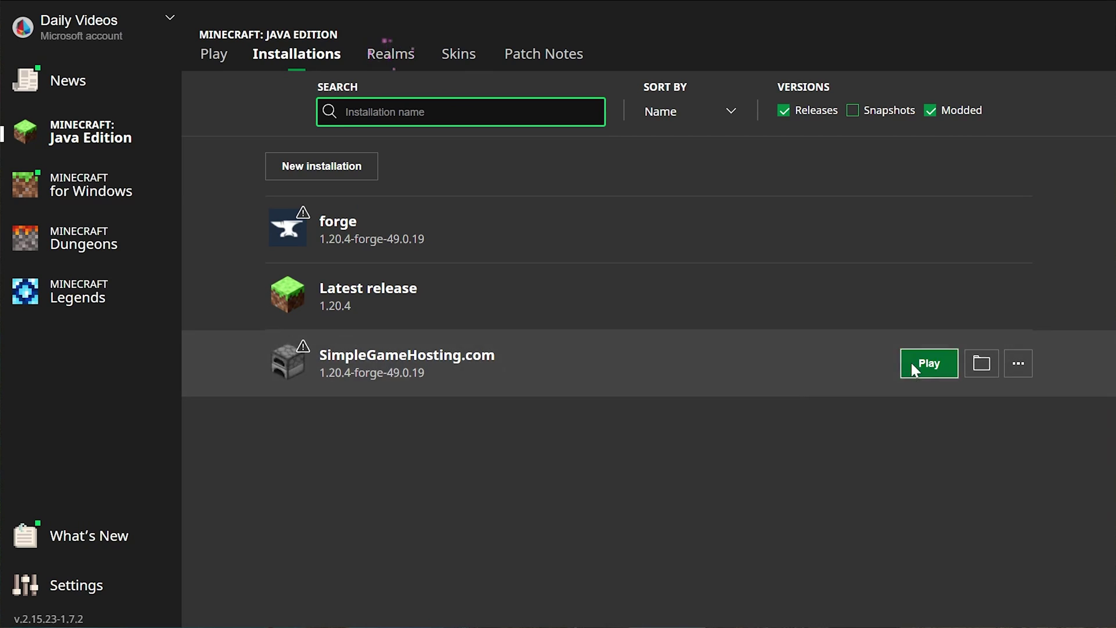
pyautogui.click(929, 362)
pyautogui.click(749, 406)
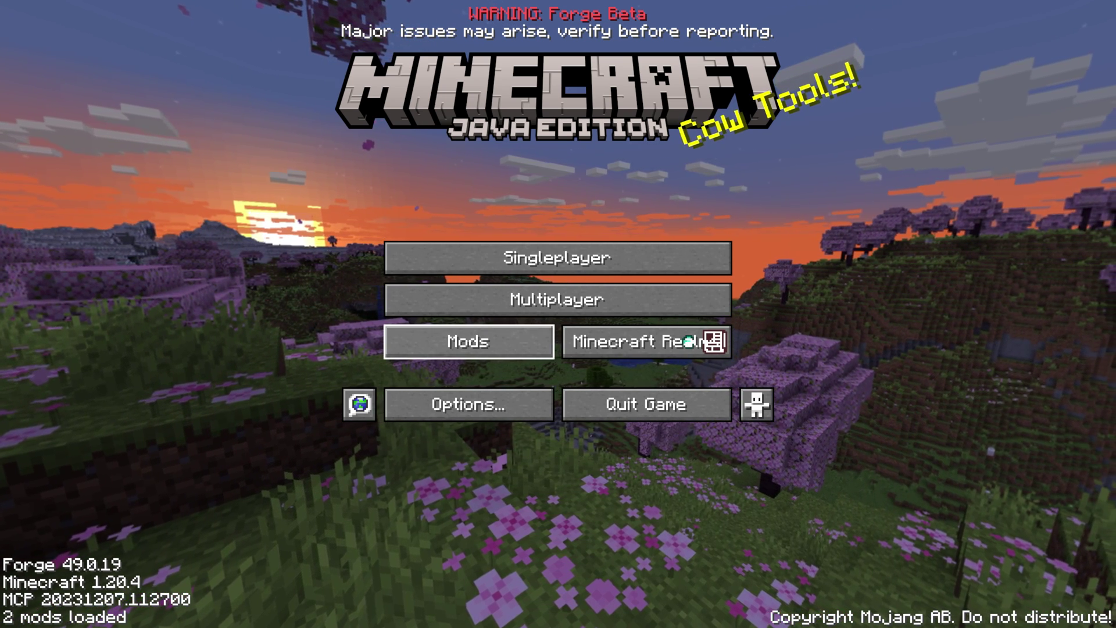
# - View the game's mod list and its mods folder, close them, and quit the game
pyautogui.click(442, 351)
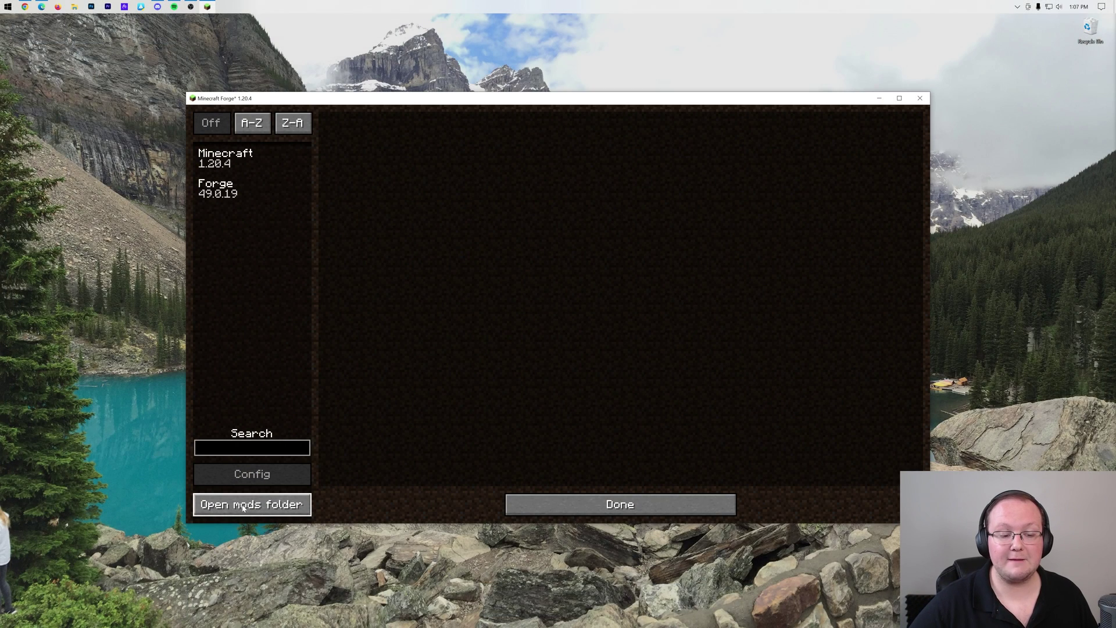
pyautogui.click(248, 507)
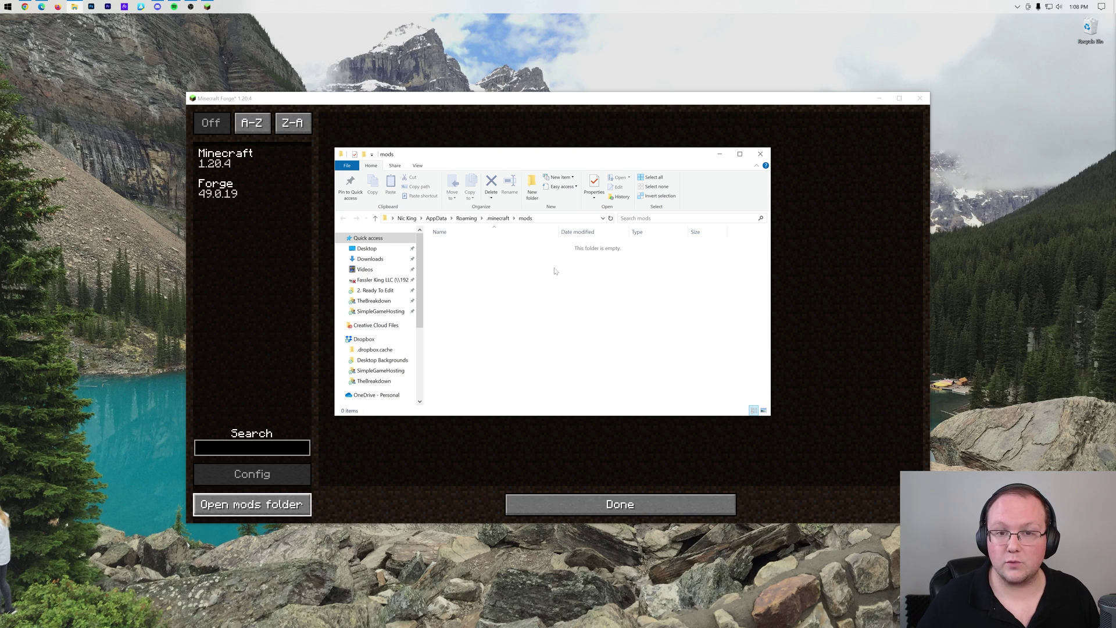
pyautogui.click(761, 154)
pyautogui.click(631, 495)
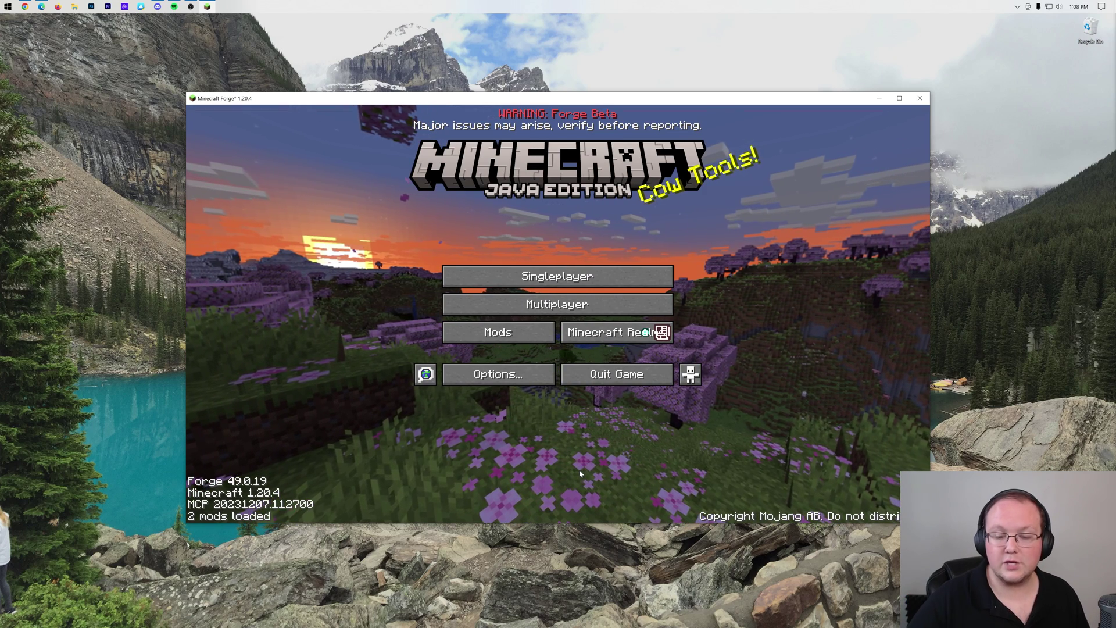
pyautogui.click(581, 372)
# - Reopen the Minecraft Launcher, select the SimpleGameHosting.com installation and launch it, accepting the modified-installation warning
pyautogui.click(3, 5)
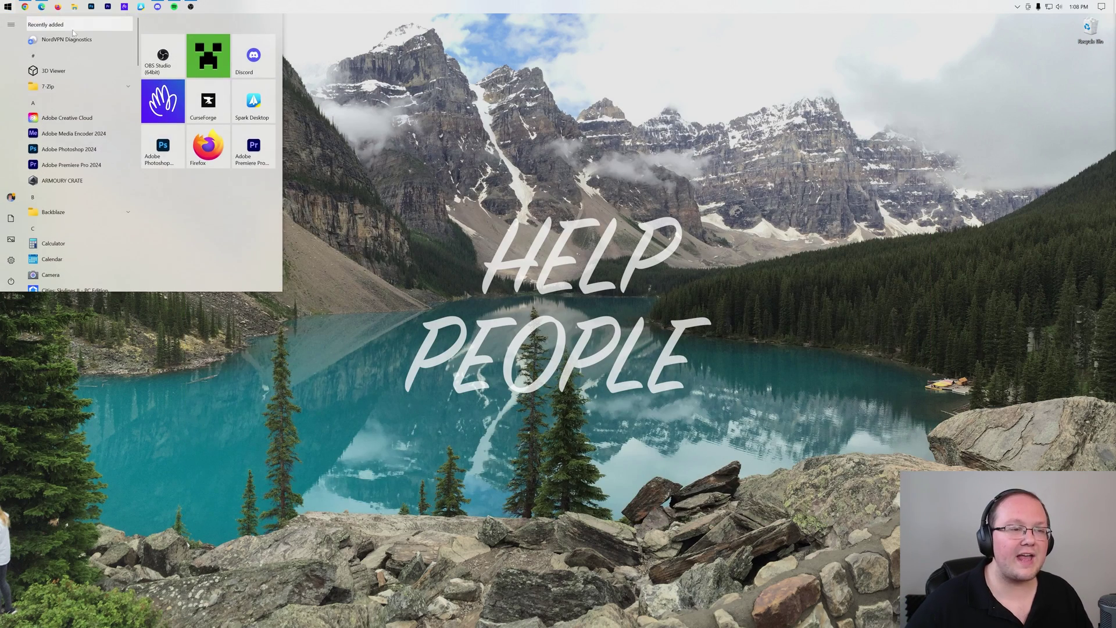
pyautogui.click(213, 65)
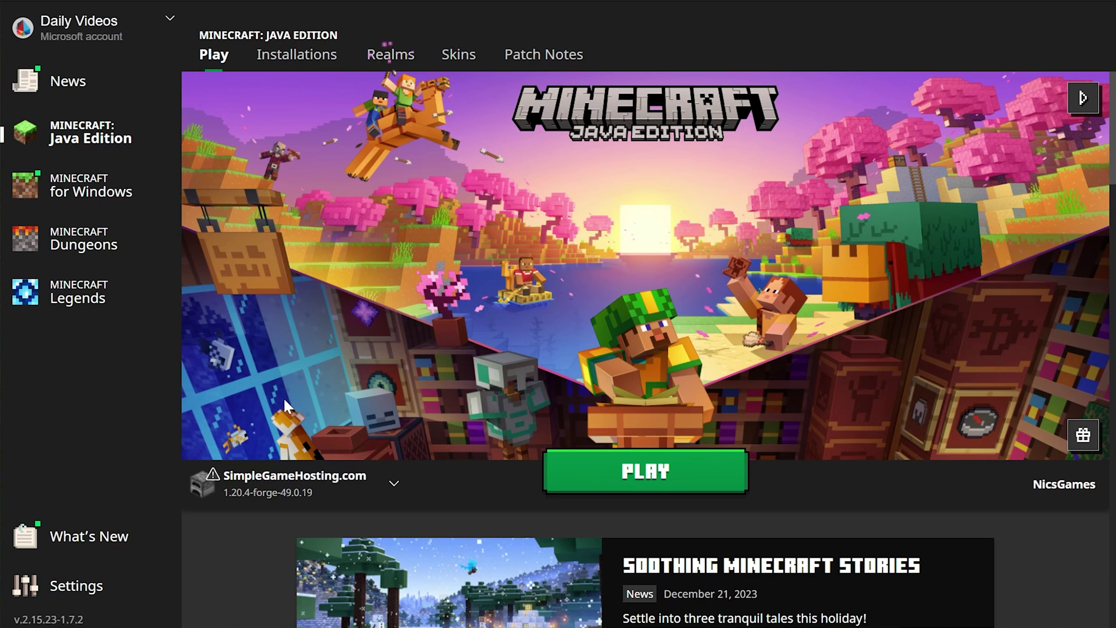
pyautogui.click(292, 473)
pyautogui.click(259, 332)
pyautogui.click(285, 476)
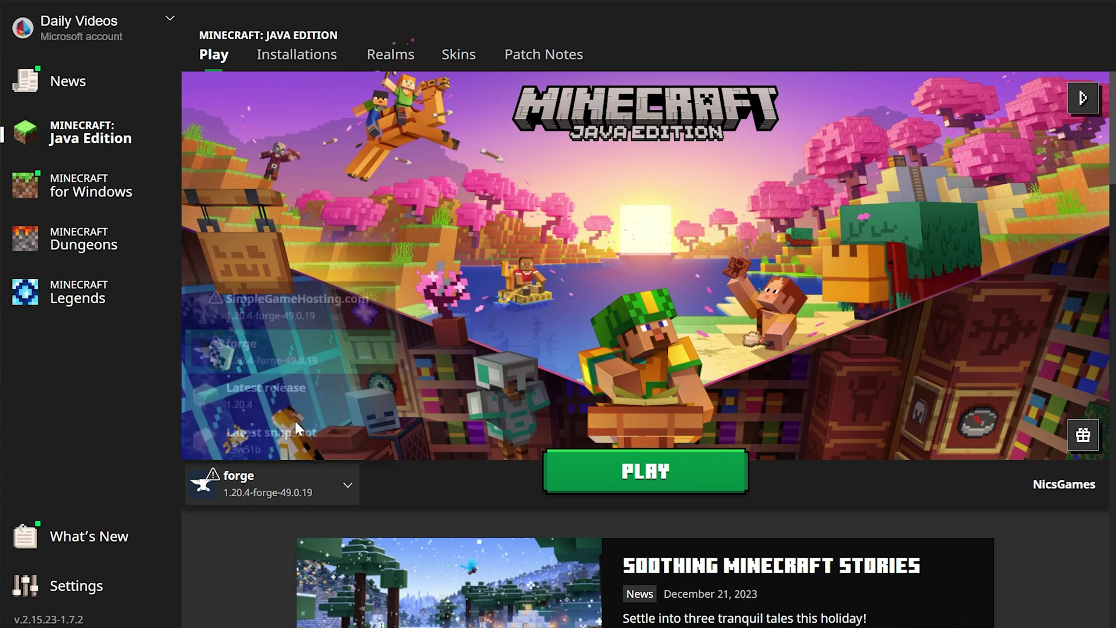
pyautogui.click(281, 302)
pyautogui.click(587, 468)
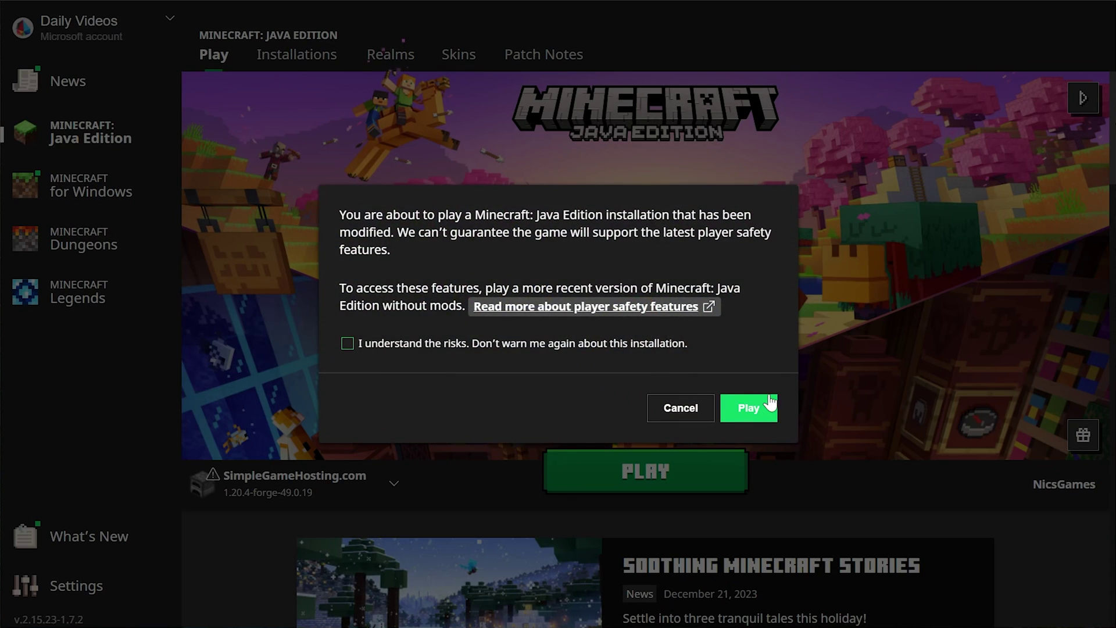
pyautogui.click(755, 406)
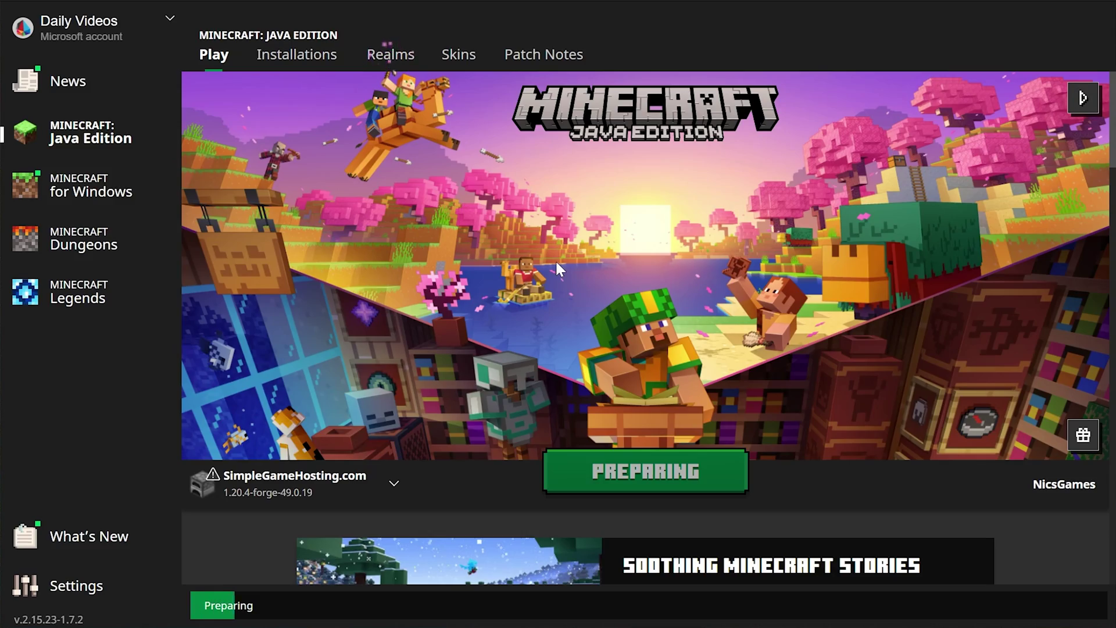